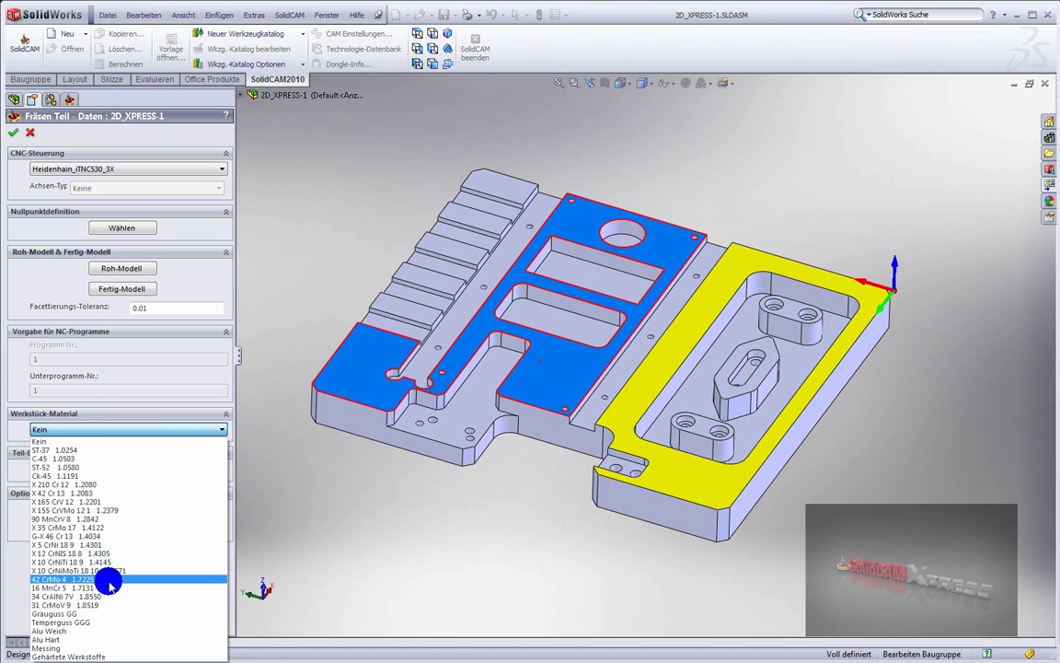
# Step: Set the workpiece material to C-45 1.0503 and confirm the milling part data
pyautogui.click(45, 457)
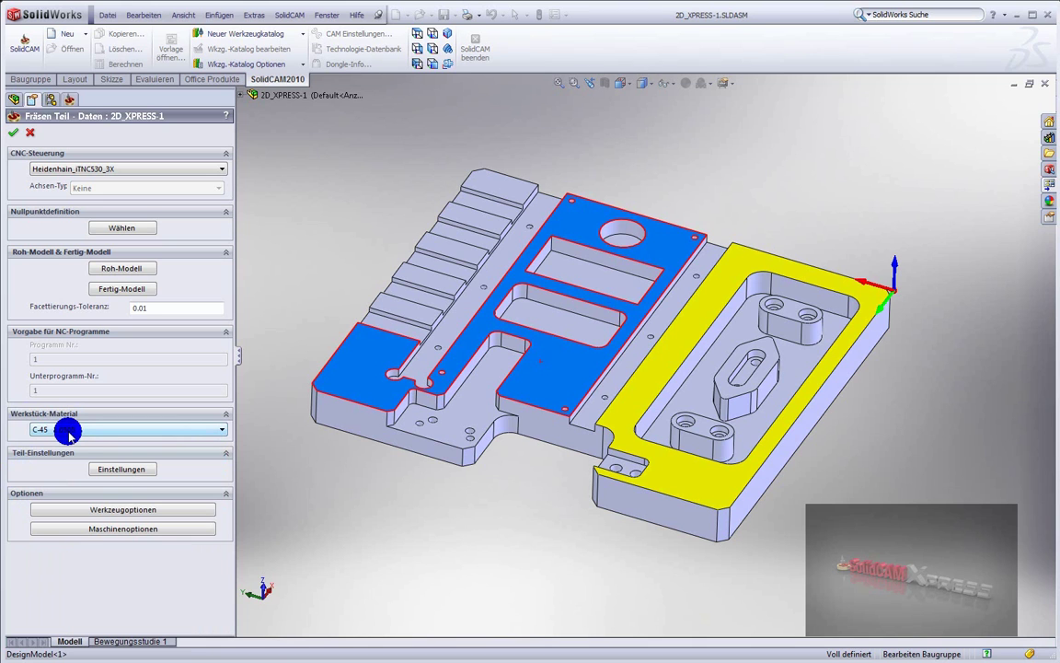
pyautogui.click(440, 542)
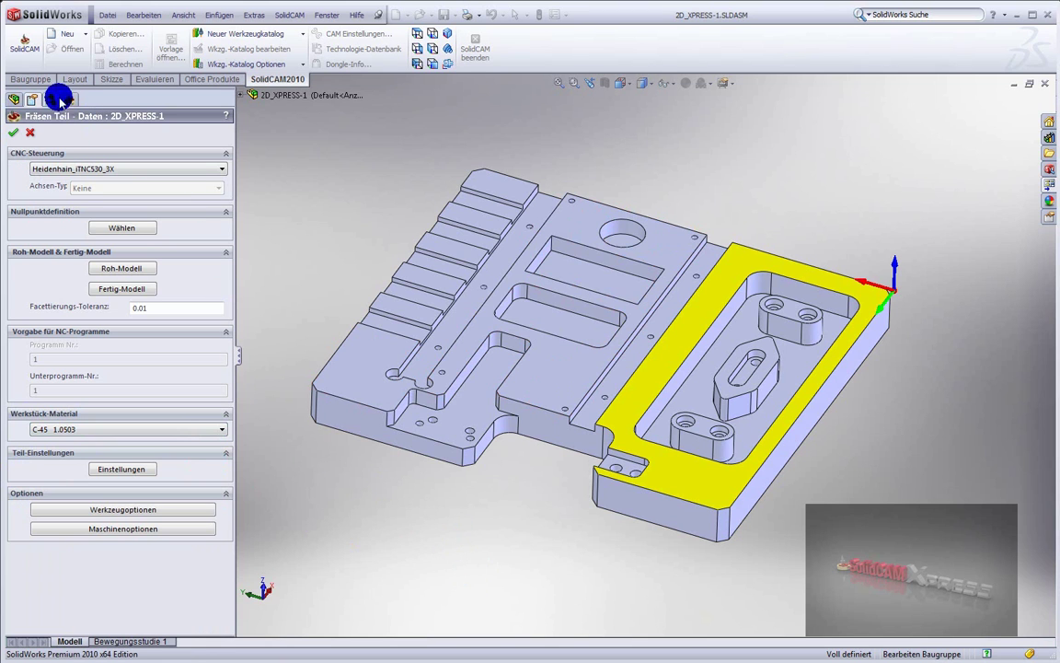
pyautogui.click(13, 133)
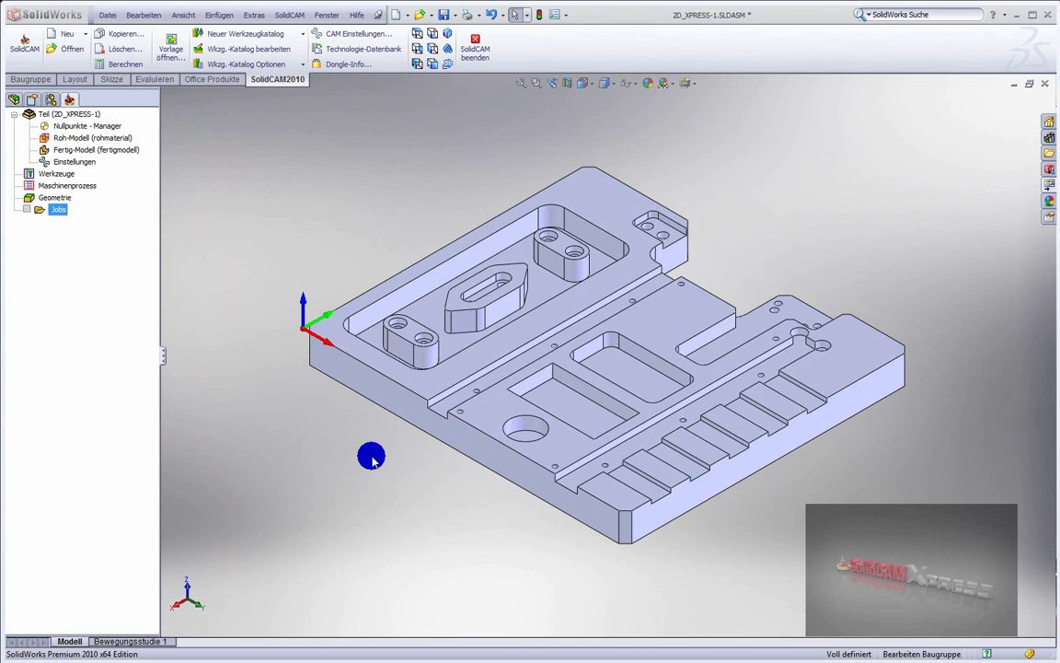
# Step: Add a new pocket milling job (Tasche) to the part's job list
pyautogui.moveTo(371, 458); pyautogui.dragTo(372, 500, button='middle')
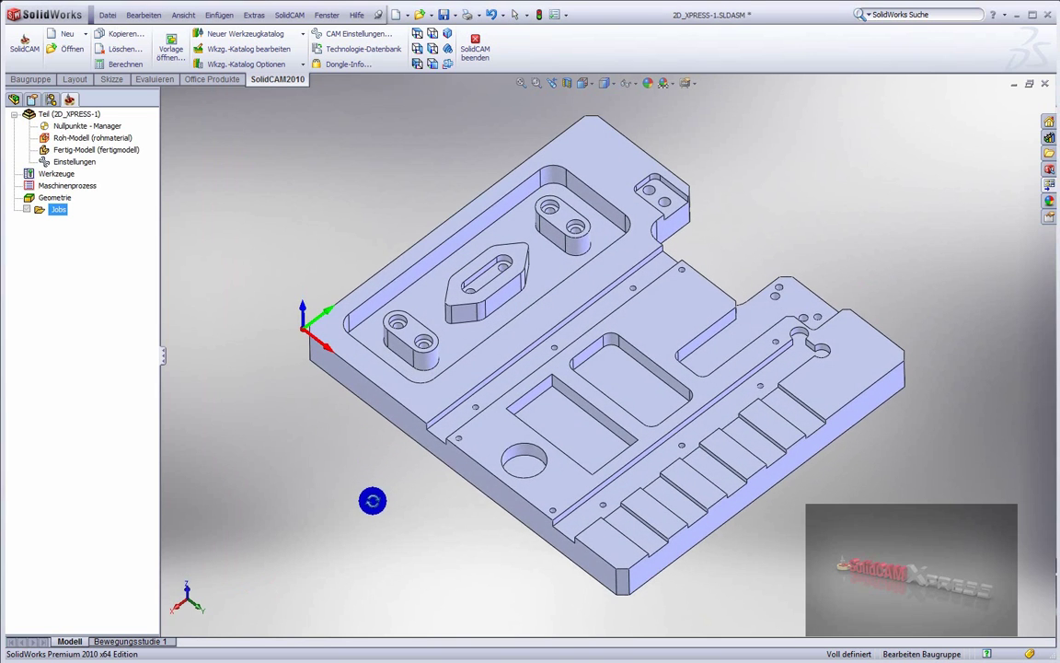
pyautogui.click(594, 446)
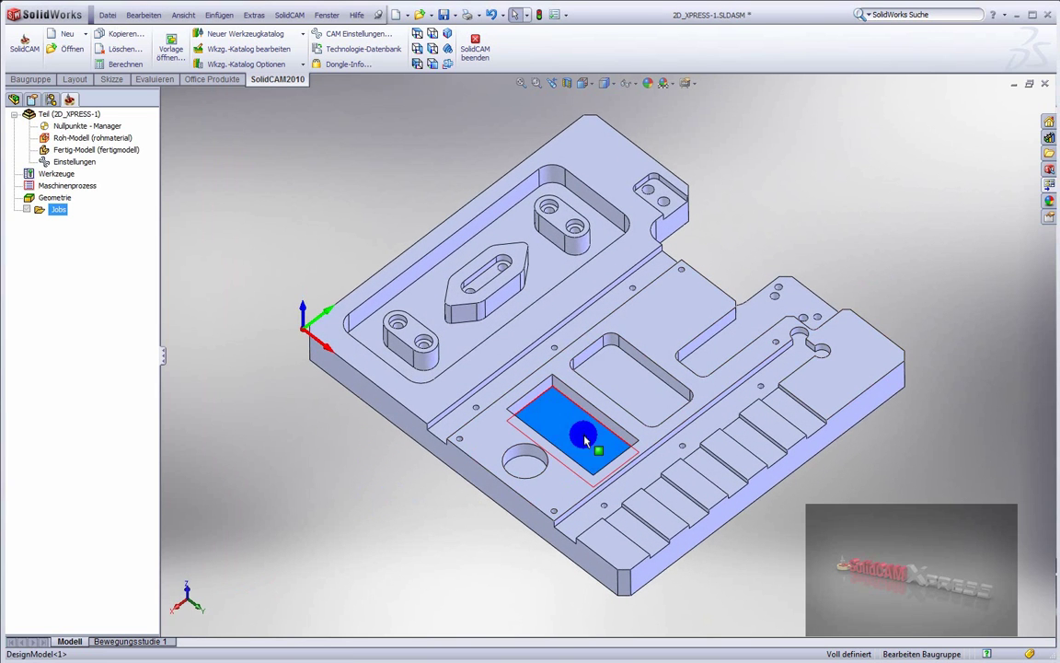
pyautogui.click(373, 512)
pyautogui.rightClick(57, 211)
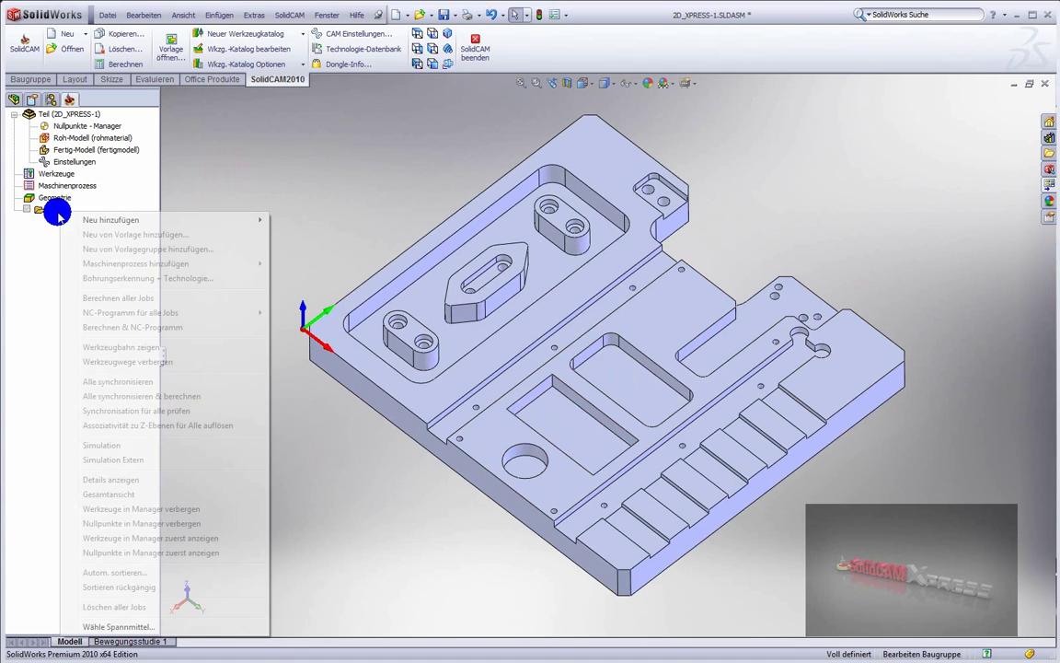
pyautogui.moveTo(225, 218)
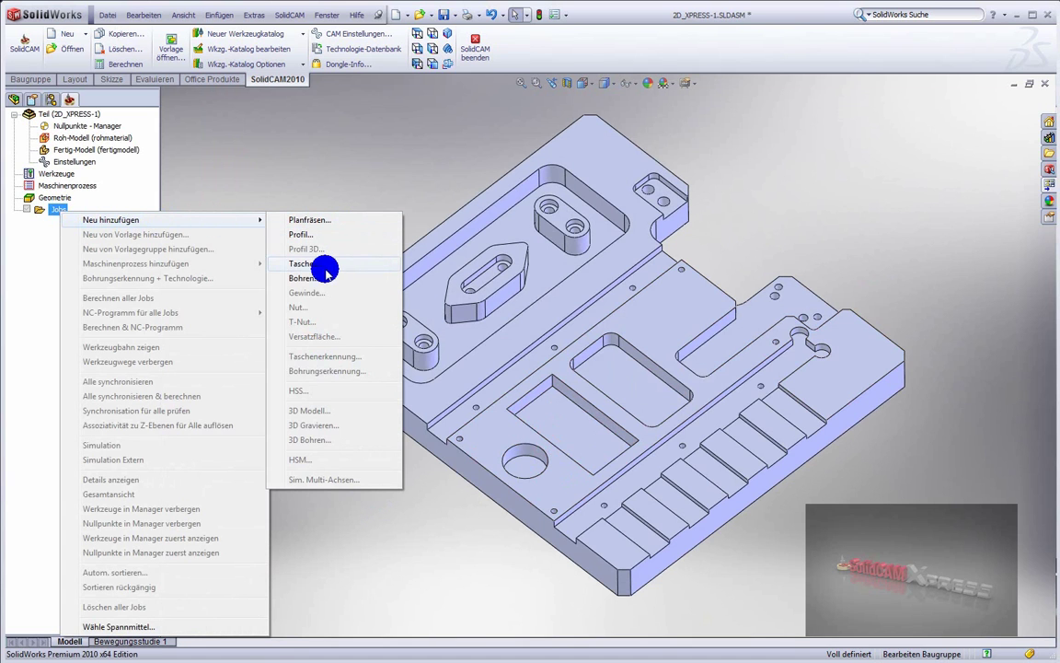
pyautogui.click(383, 265)
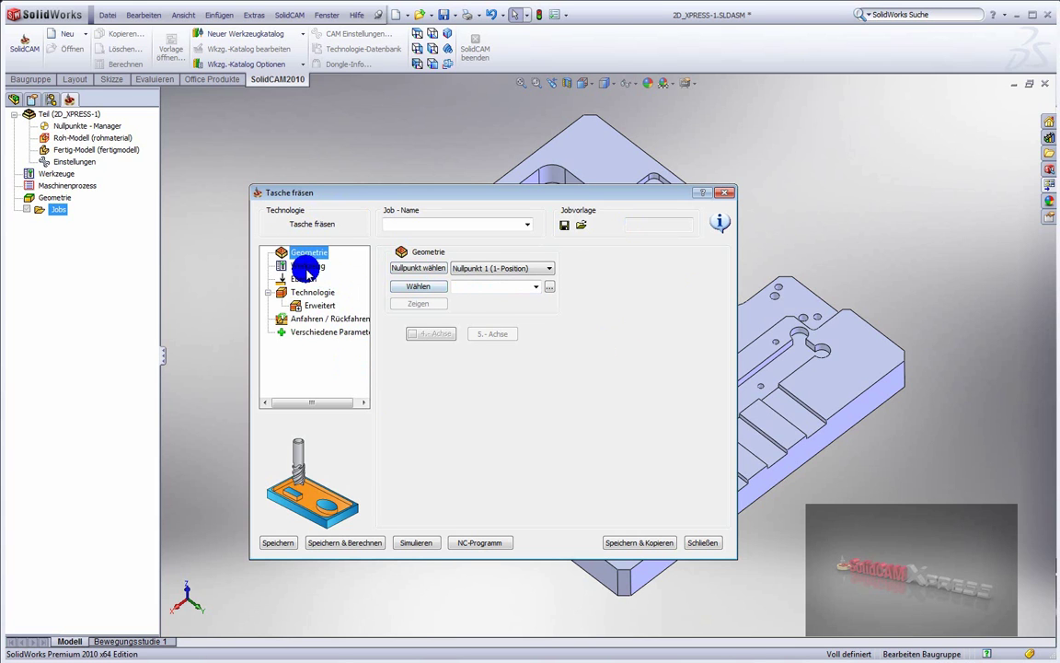
# Step: Review the pocket job's tool, level and technology settings, including the available clearing strategies
pyautogui.click(308, 267)
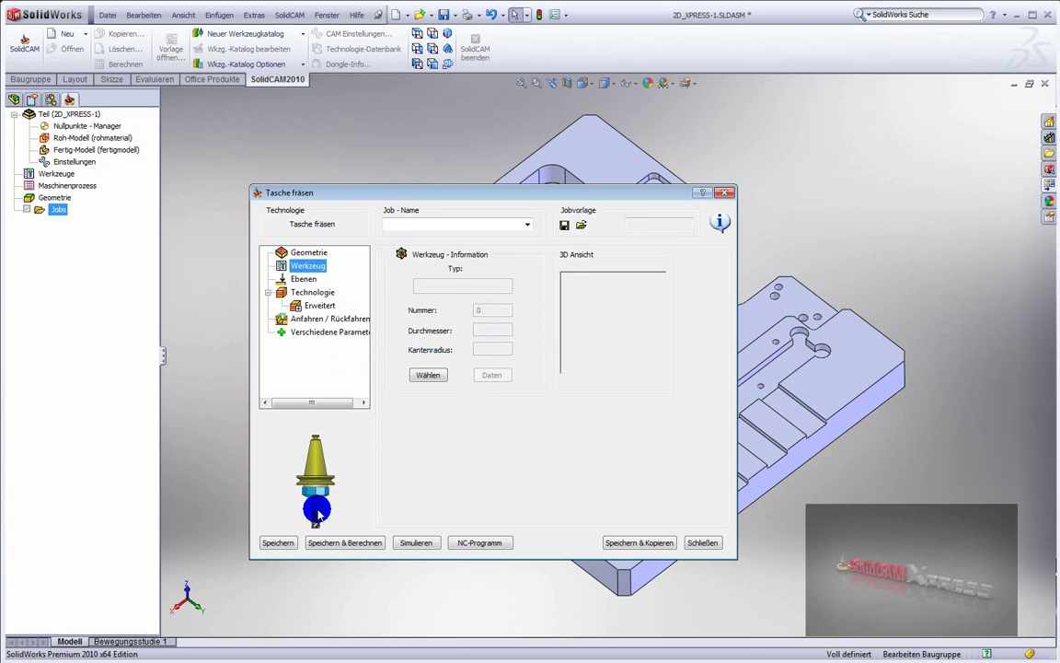
pyautogui.click(302, 279)
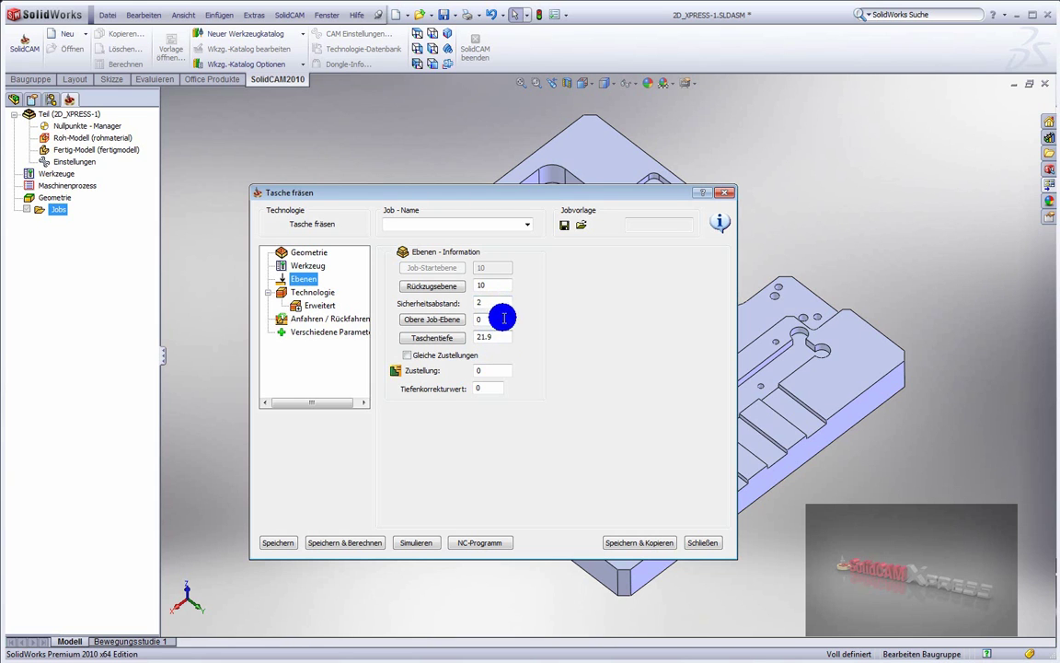
pyautogui.click(322, 293)
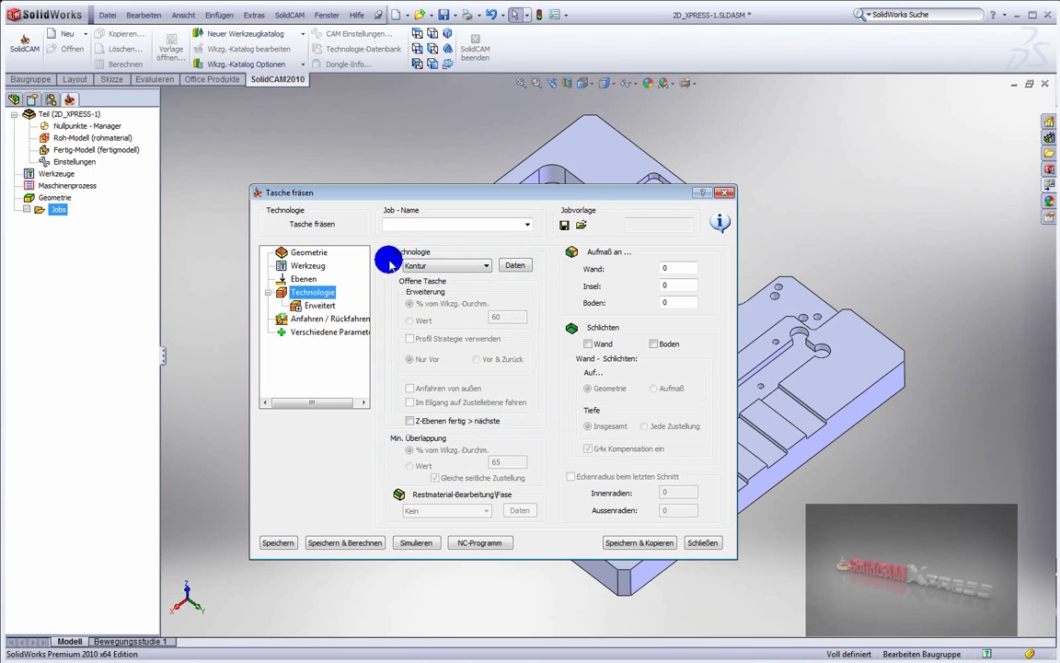
pyautogui.click(429, 266)
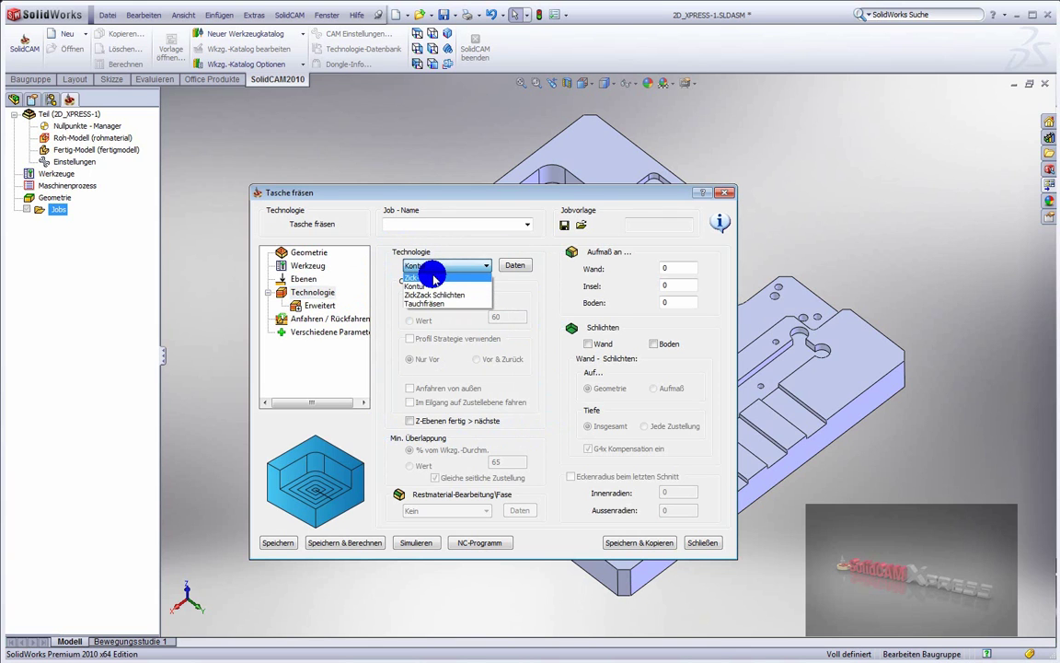
pyautogui.click(683, 276)
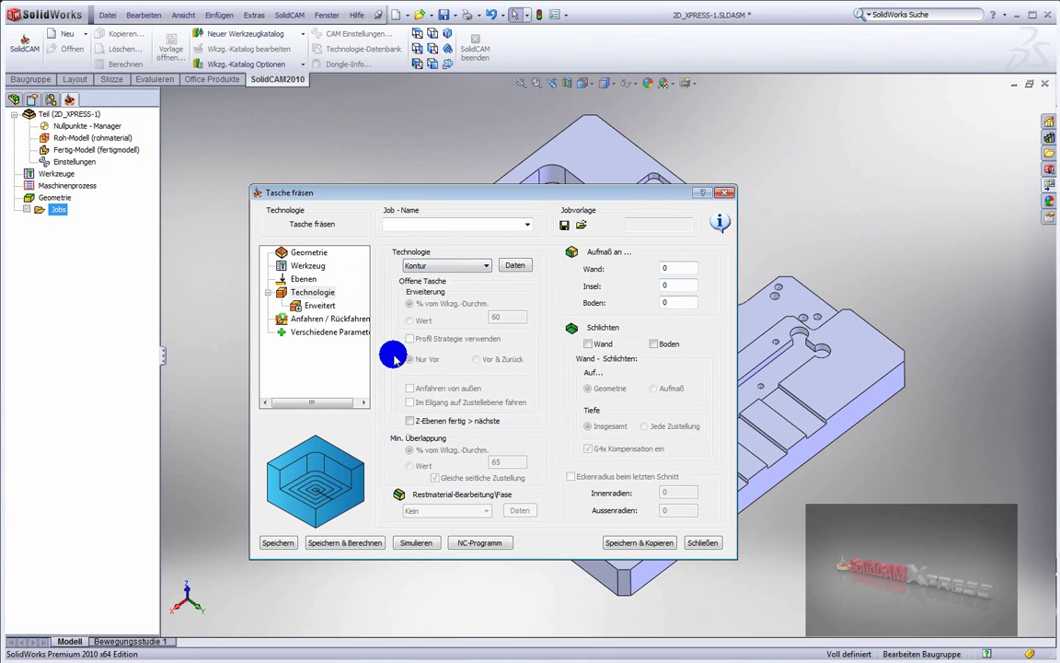
# Step: Try out plunge strategies for the pocket job, including Schraubenförmig, and reset plunging to Nein
pyautogui.click(346, 318)
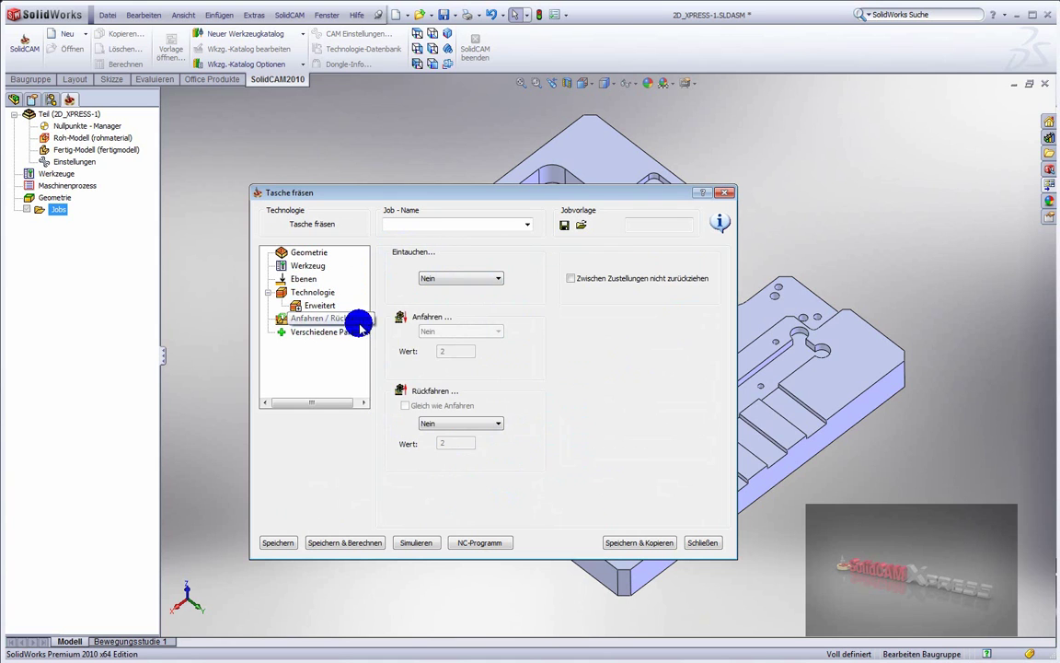
pyautogui.click(451, 278)
pyautogui.click(451, 300)
pyautogui.click(452, 278)
pyautogui.click(460, 317)
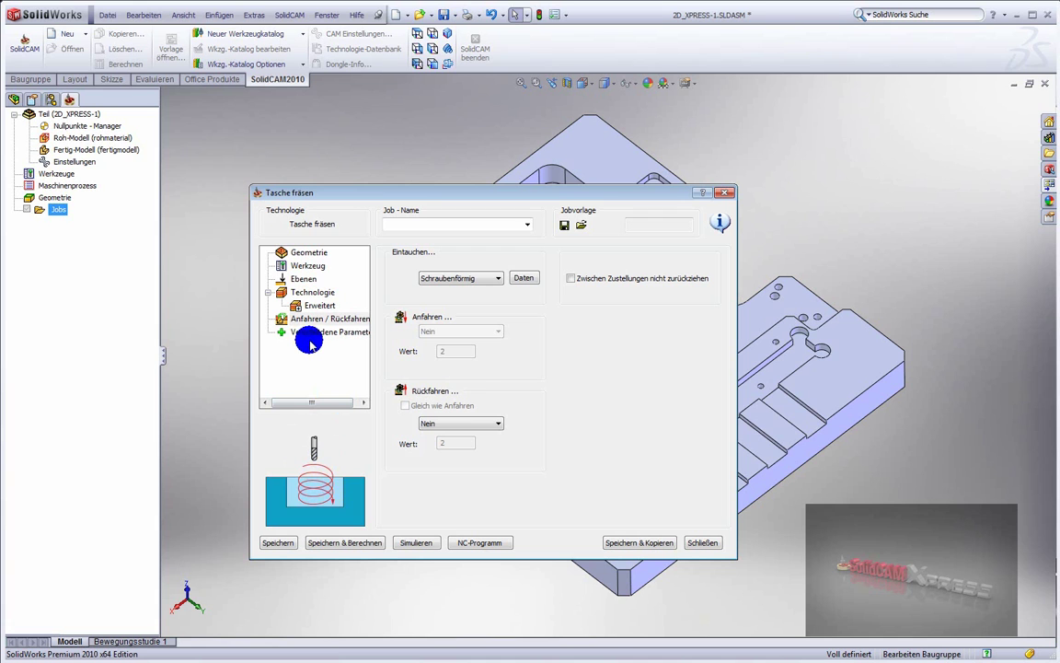
pyautogui.click(442, 278)
pyautogui.click(445, 288)
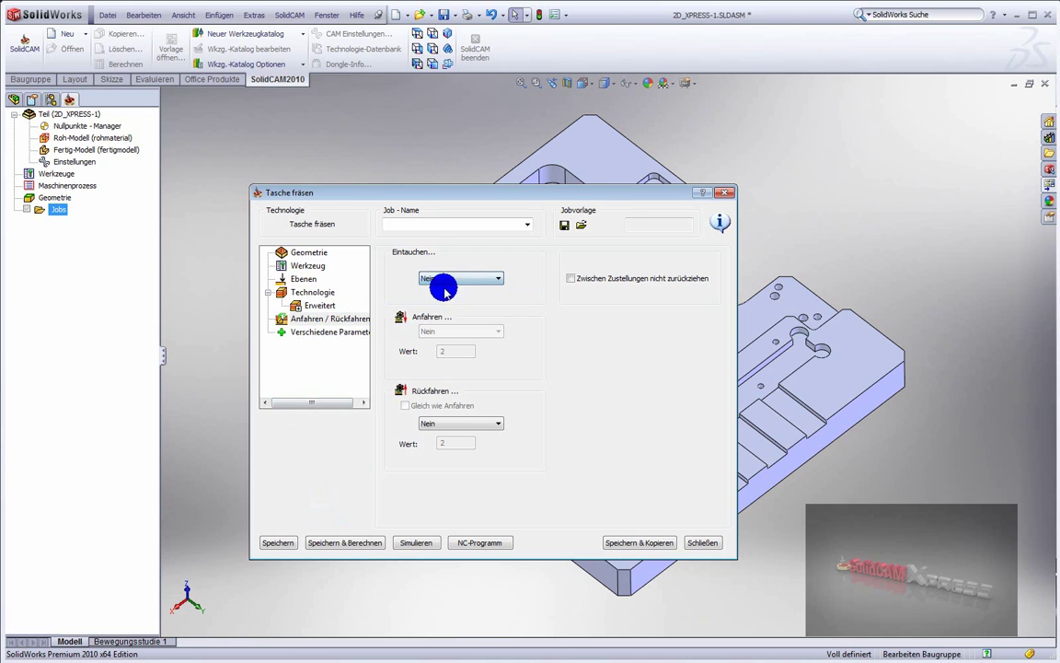
# Step: Start a new geometry for the pocket job with the chain type set to Kurven
pyautogui.click(308, 252)
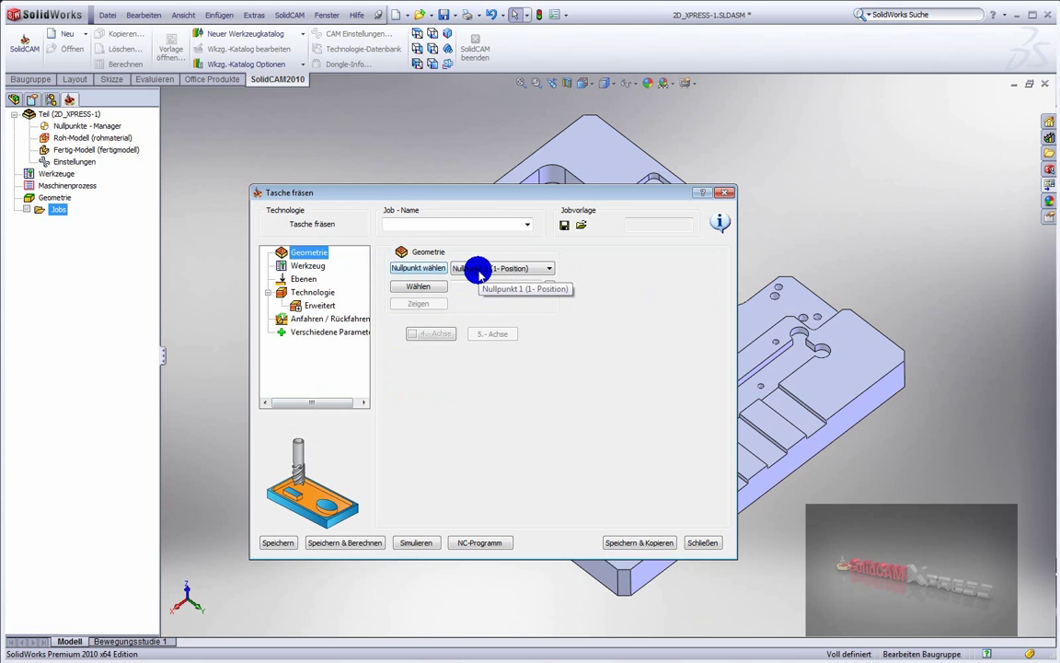
pyautogui.moveTo(468, 191); pyautogui.dragTo(485, 402)
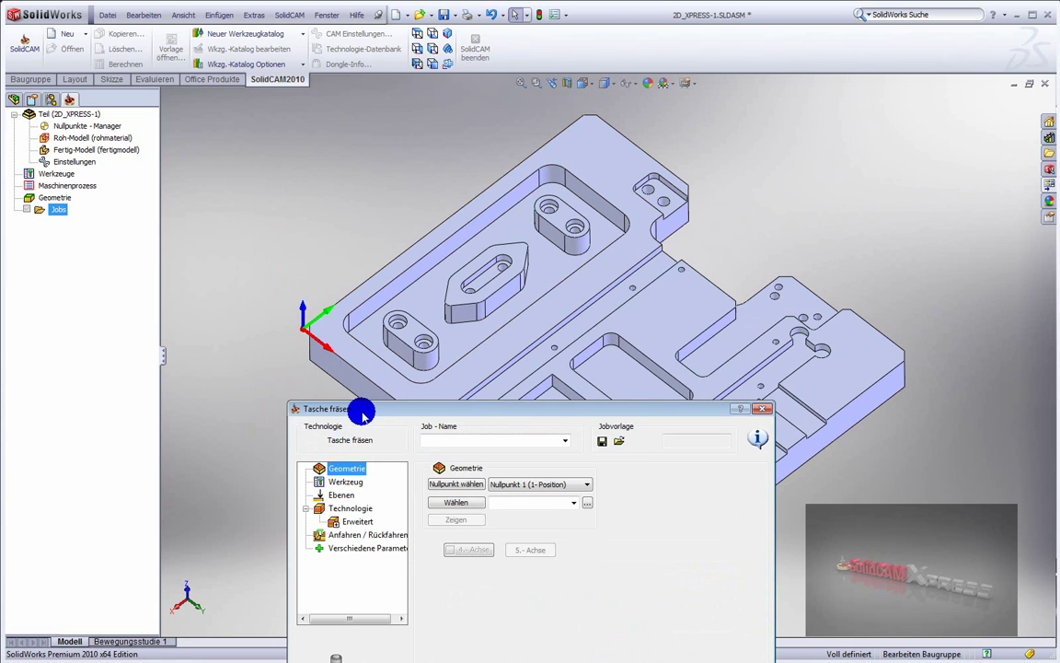
pyautogui.moveTo(364, 415); pyautogui.dragTo(373, 147)
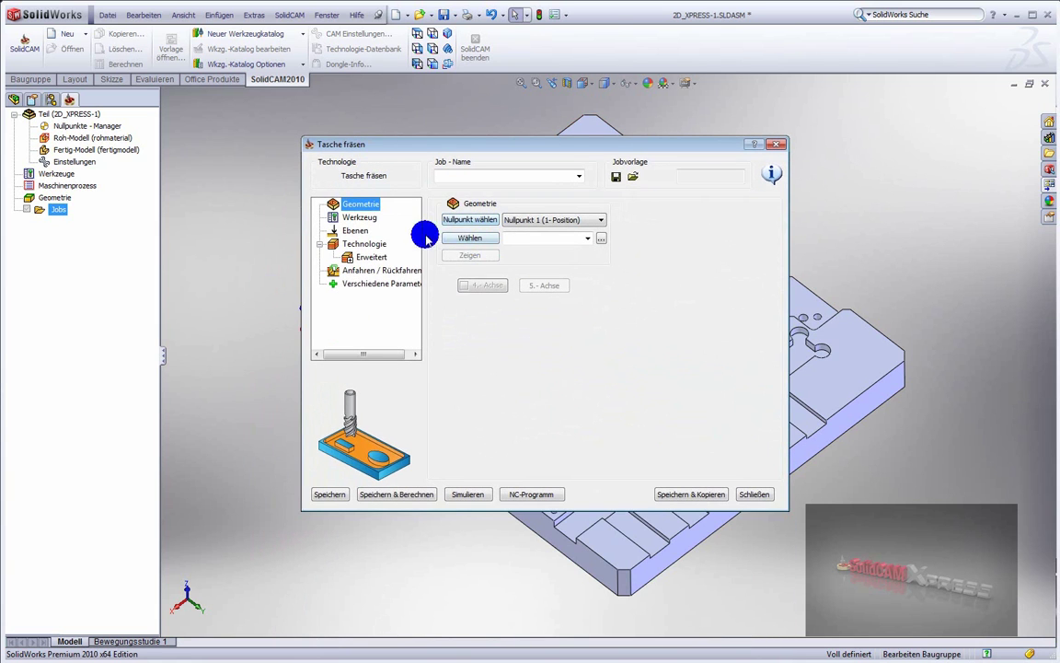
pyautogui.click(470, 237)
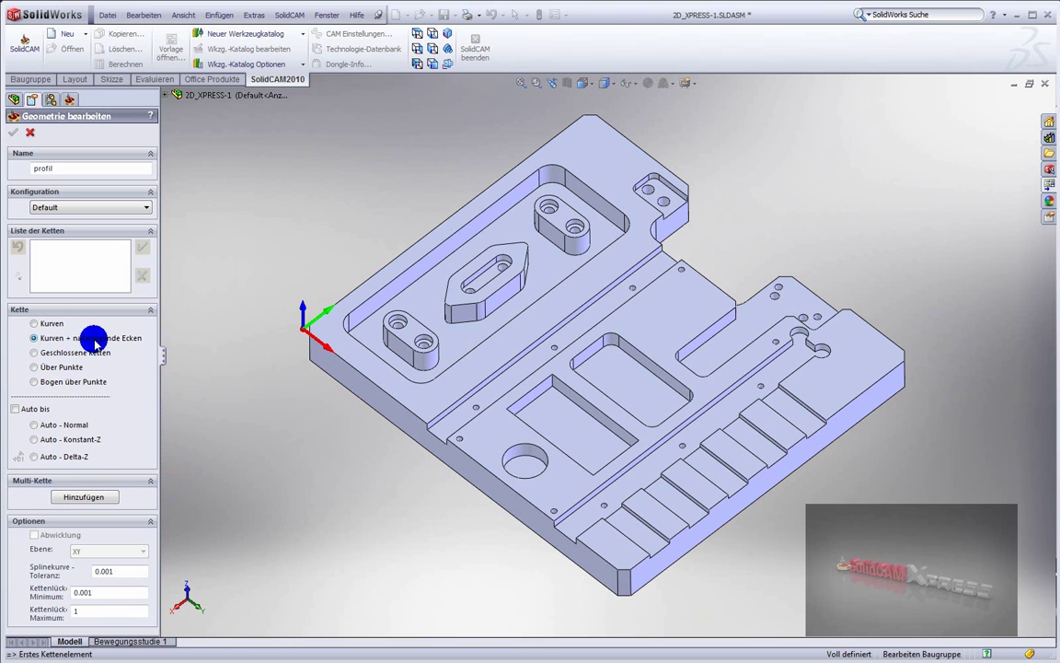
pyautogui.click(40, 368)
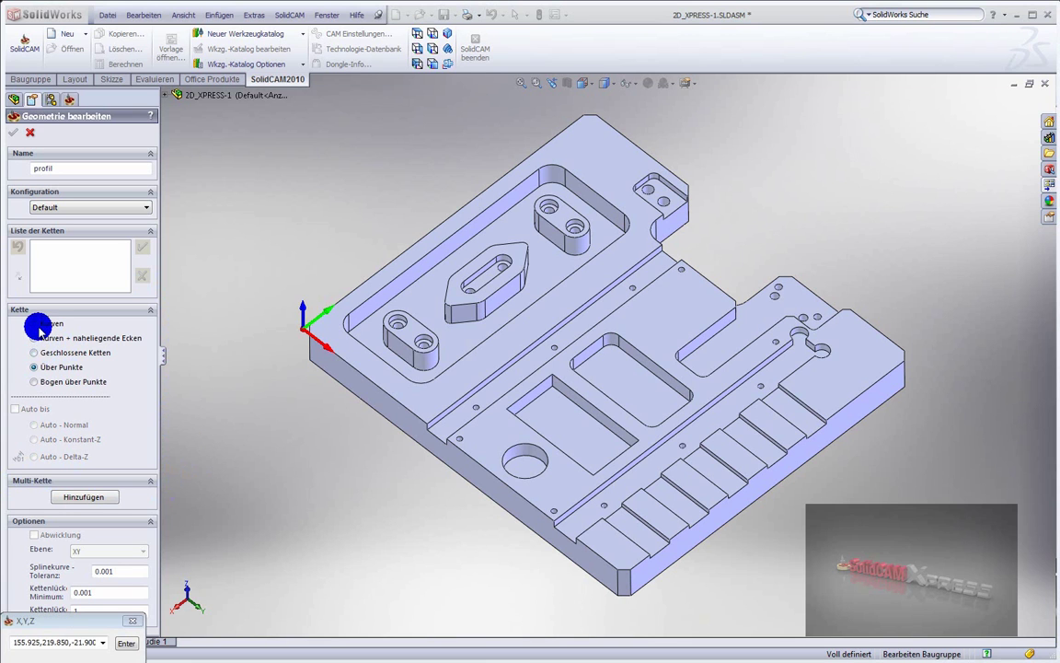
pyautogui.click(37, 324)
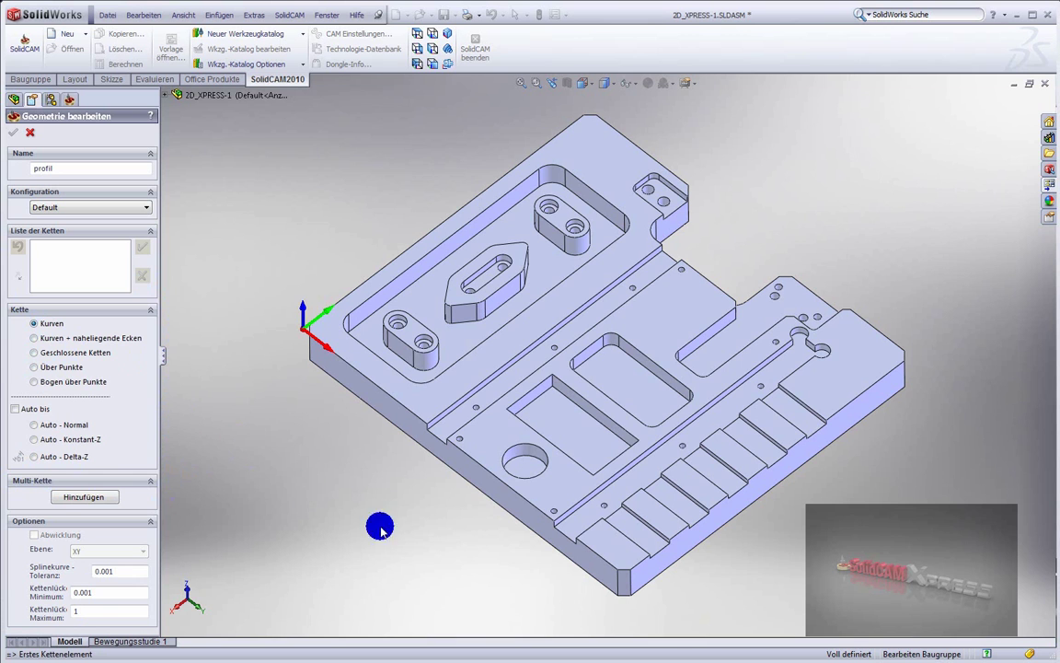
# Step: Chain the four upper edges of the sharp-cornered rectangular pocket, accept the chain and confirm the geometry
pyautogui.click(628, 438)
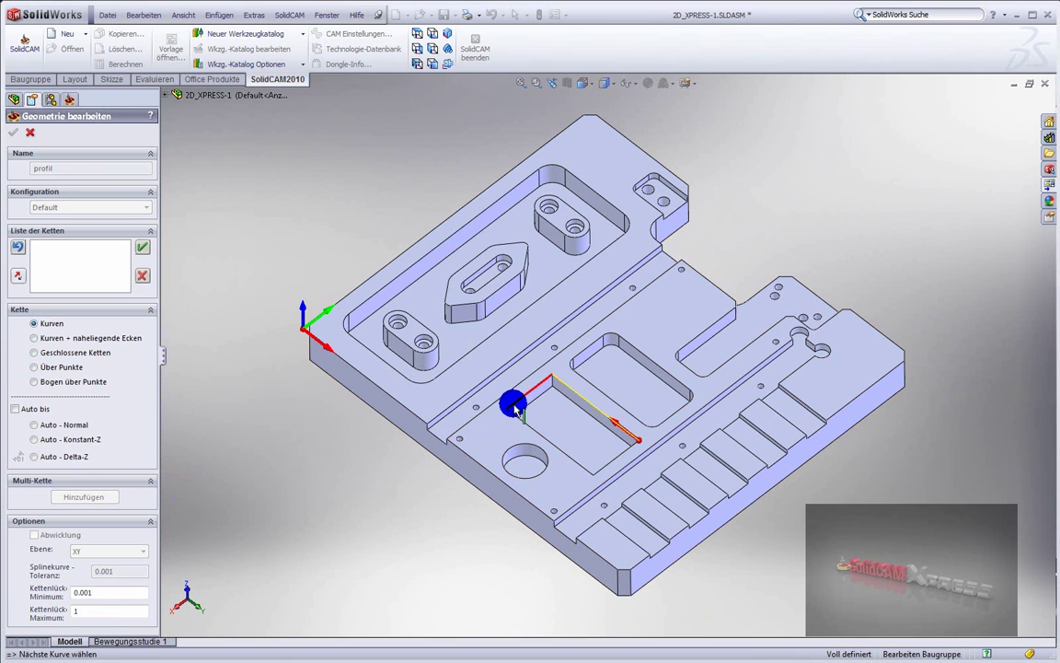
pyautogui.click(515, 417)
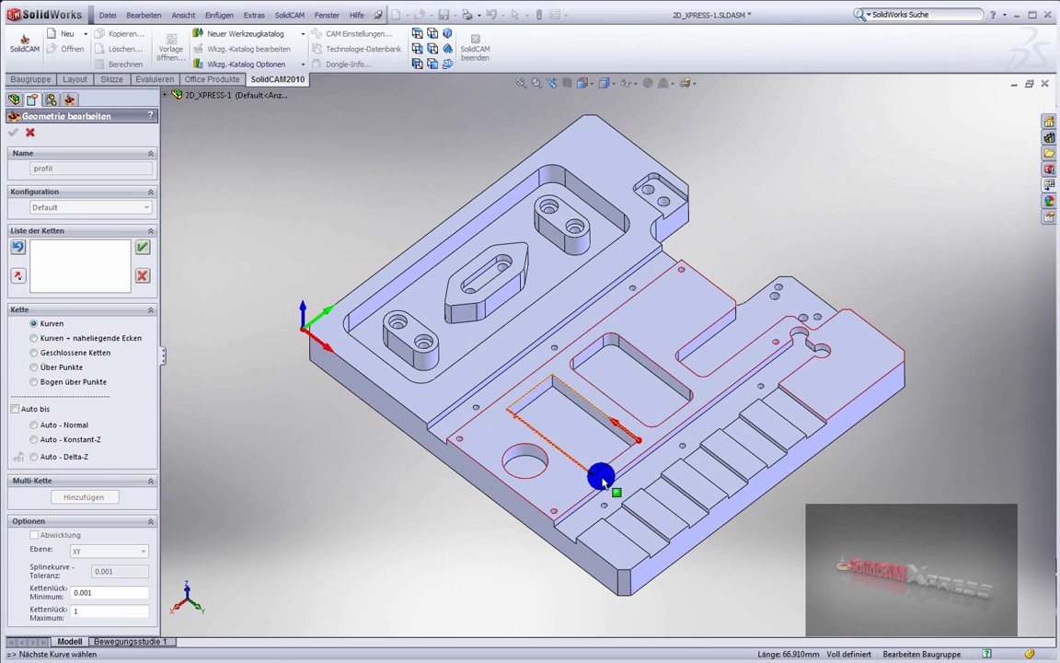
pyautogui.click(599, 468)
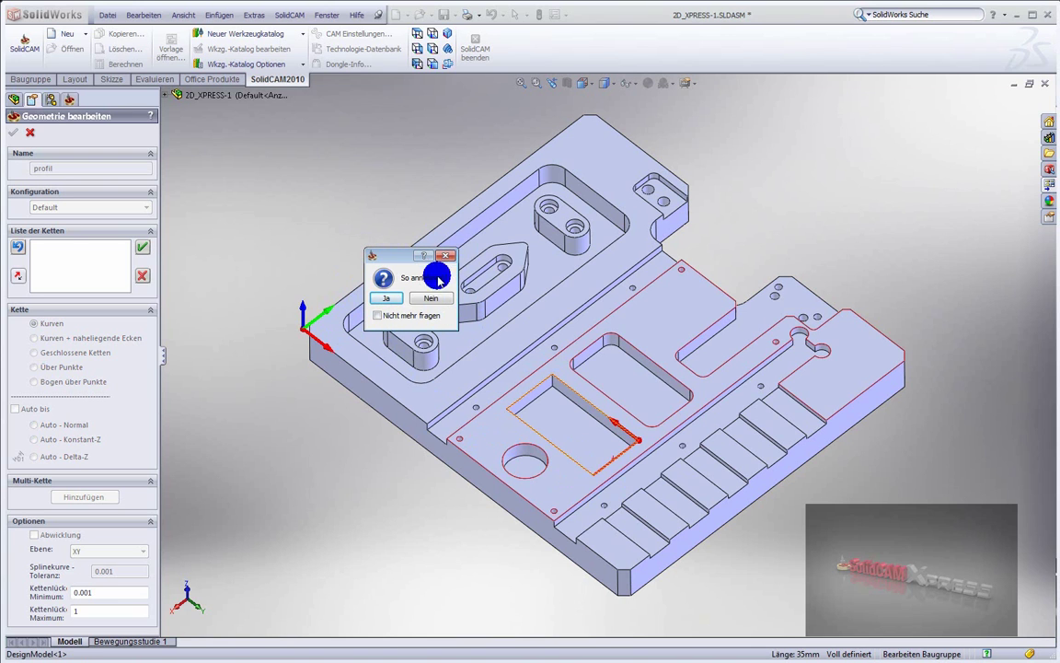
pyautogui.click(386, 298)
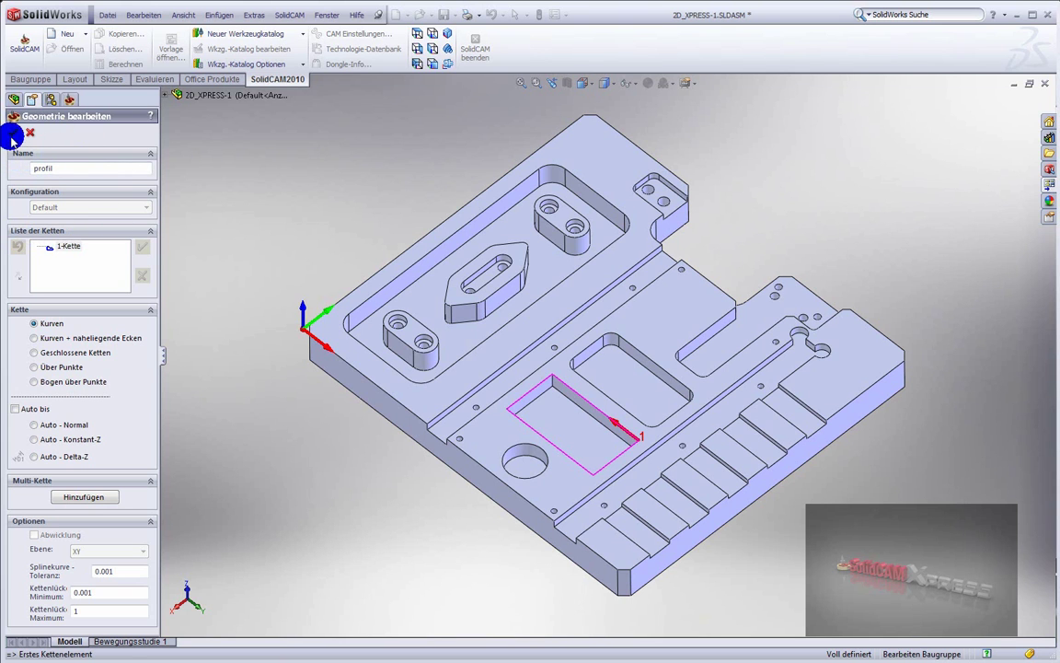
pyautogui.click(14, 134)
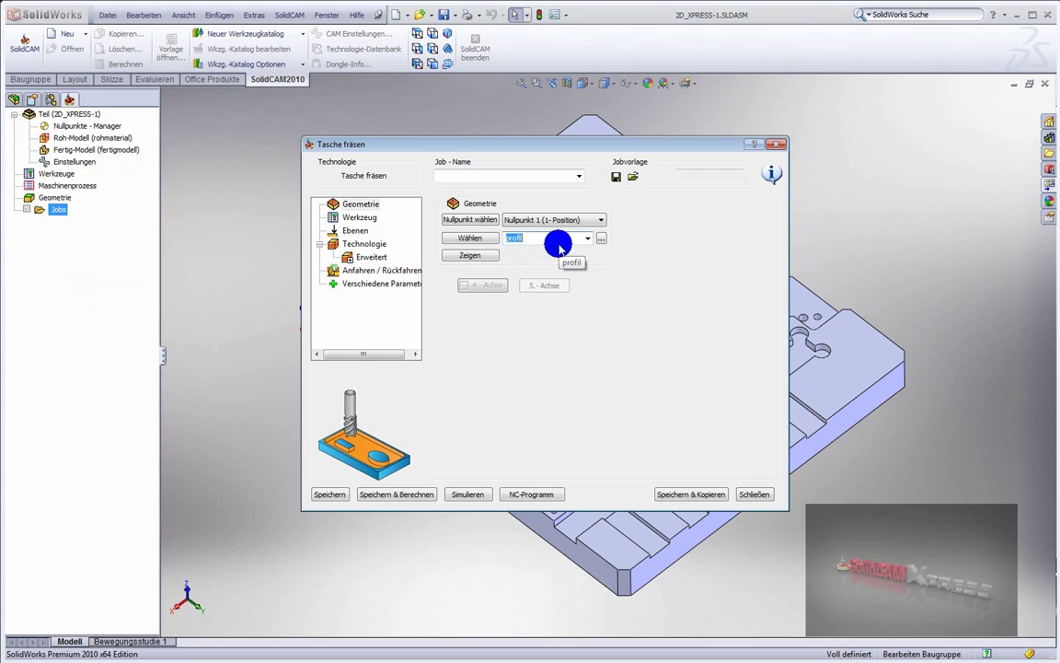
# Step: Add a new Schaftfräser end mill to the tool list for the pocket job
pyautogui.click(357, 217)
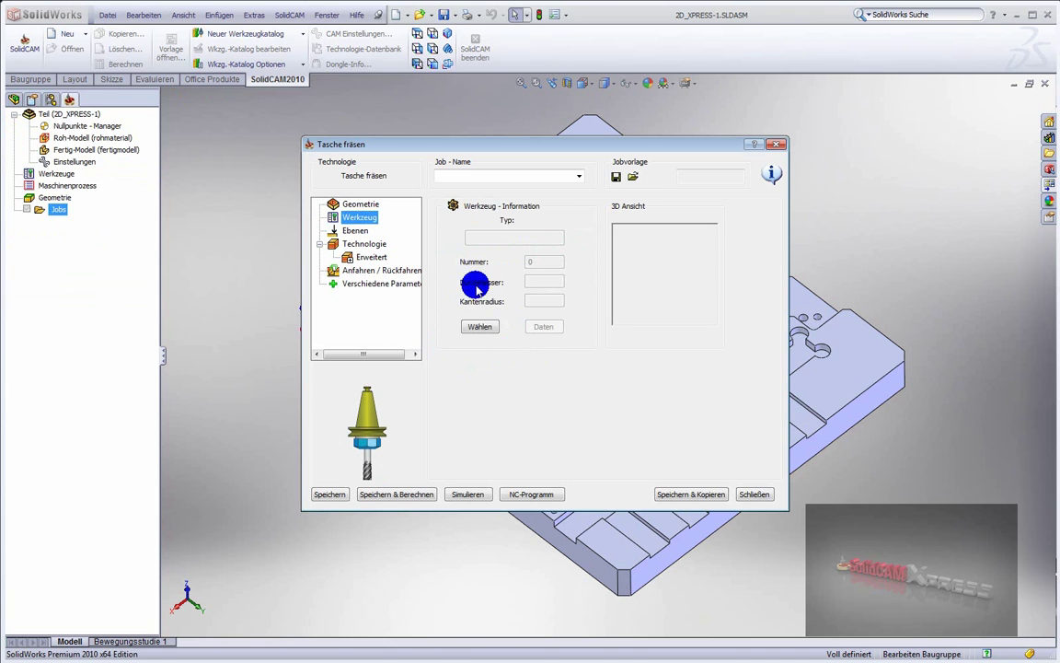
pyautogui.click(482, 329)
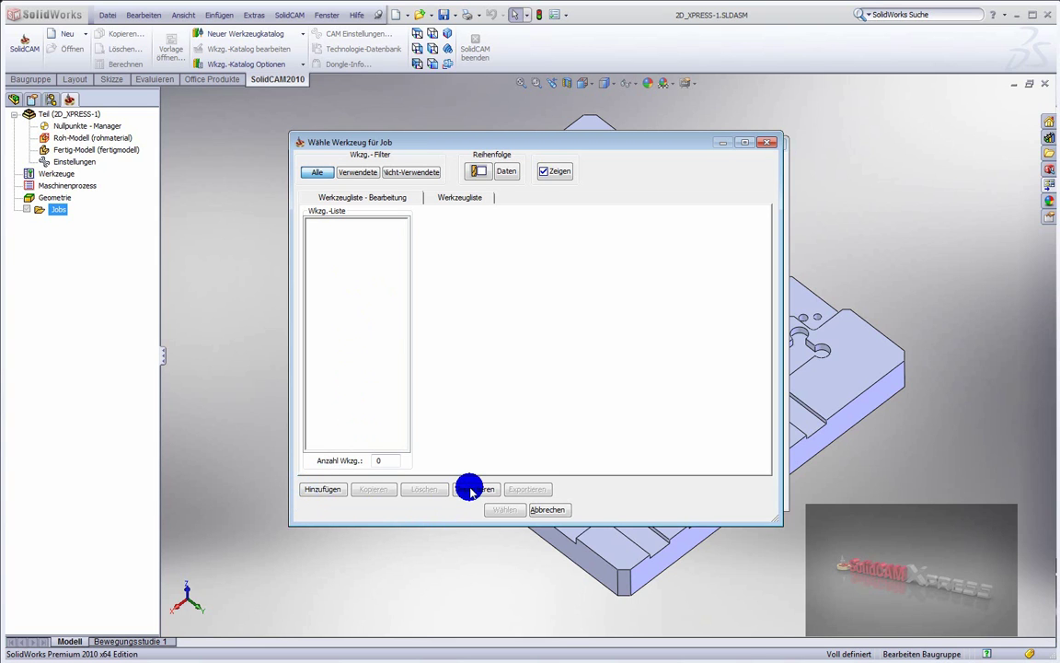
pyautogui.click(317, 490)
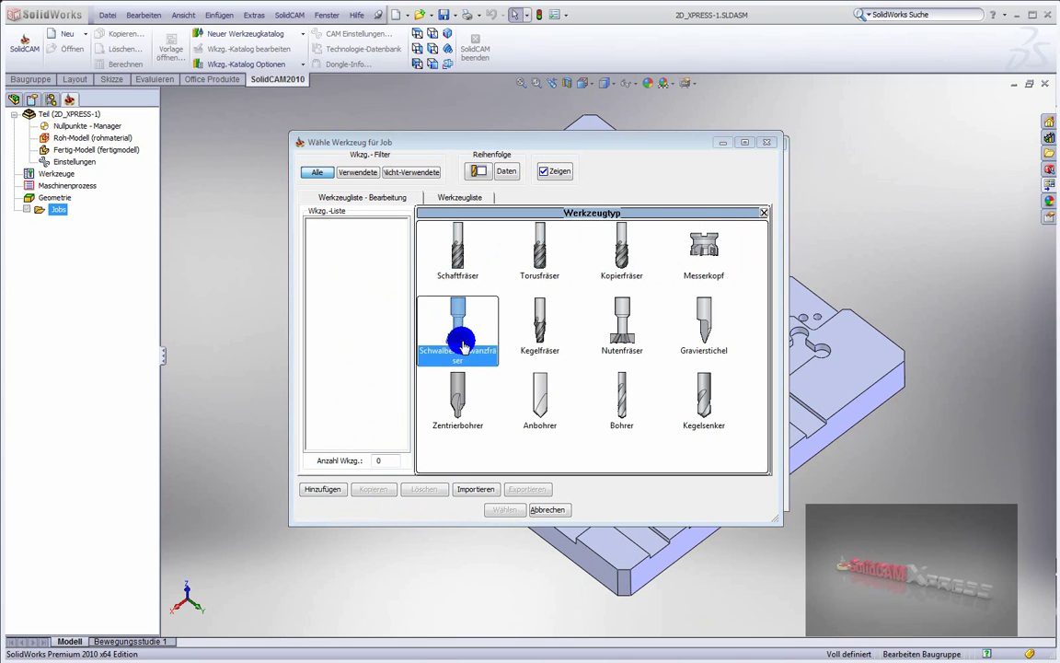
pyautogui.click(463, 251)
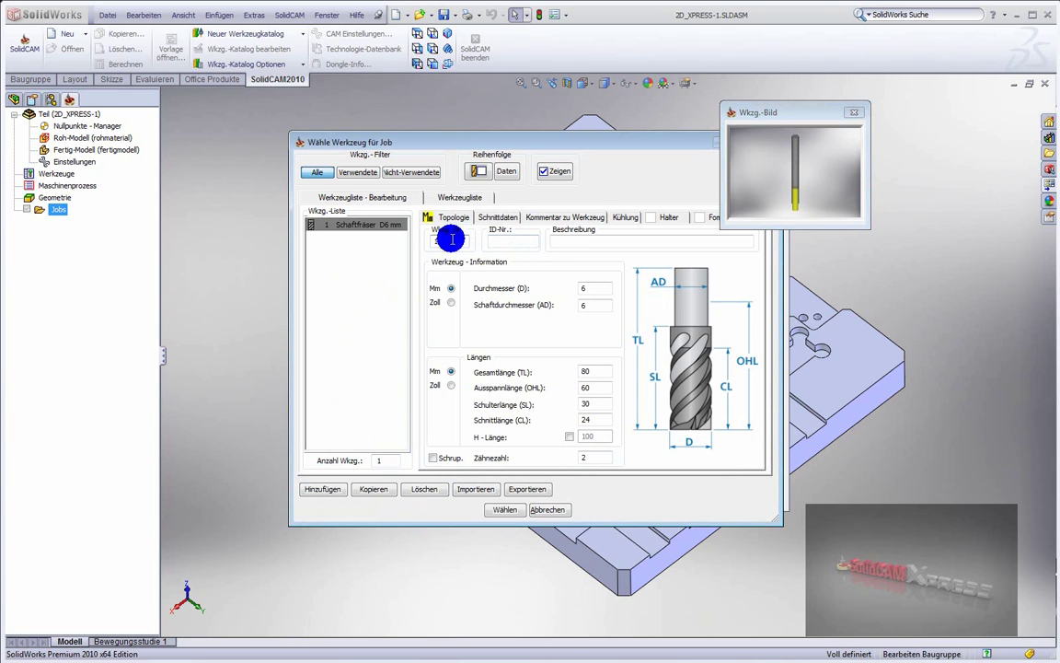
# Step: Set the end mill's tool number to 16 and its cutting and shank diameters to 10 mm, and open its cutting data
pyautogui.doubleClick(589, 288)
pyautogui.write('5')
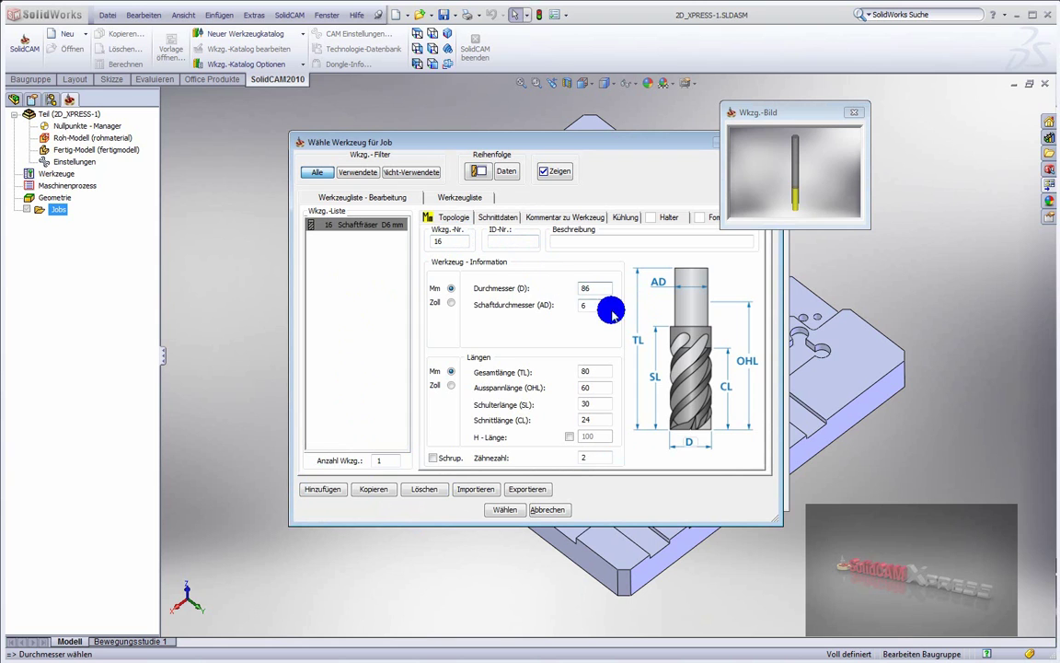
pyautogui.doubleClick(594, 289)
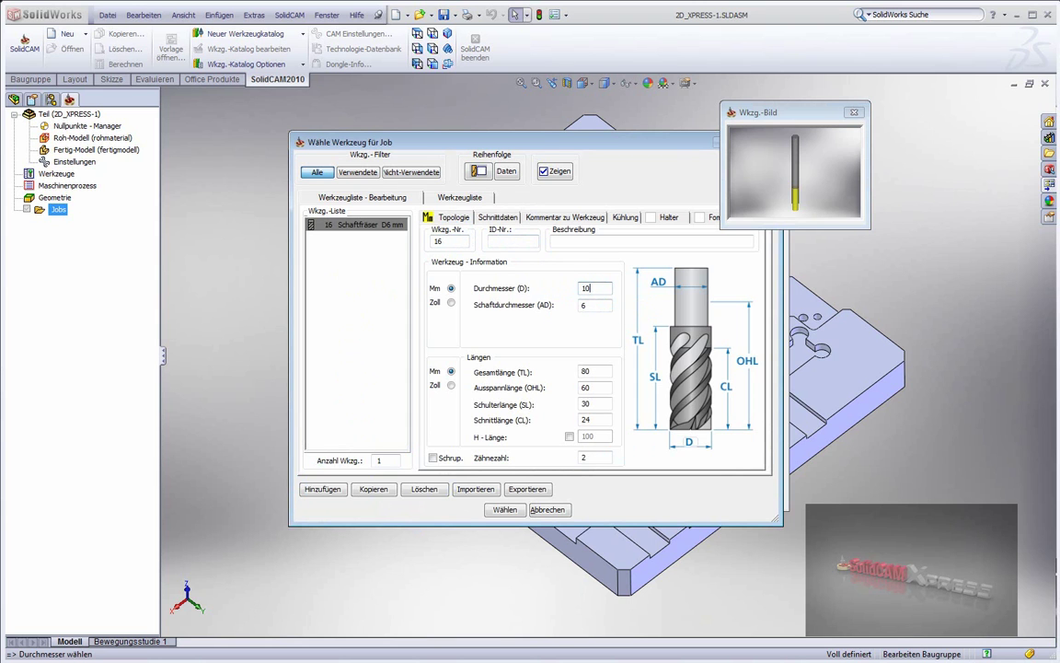
pyautogui.click(592, 305)
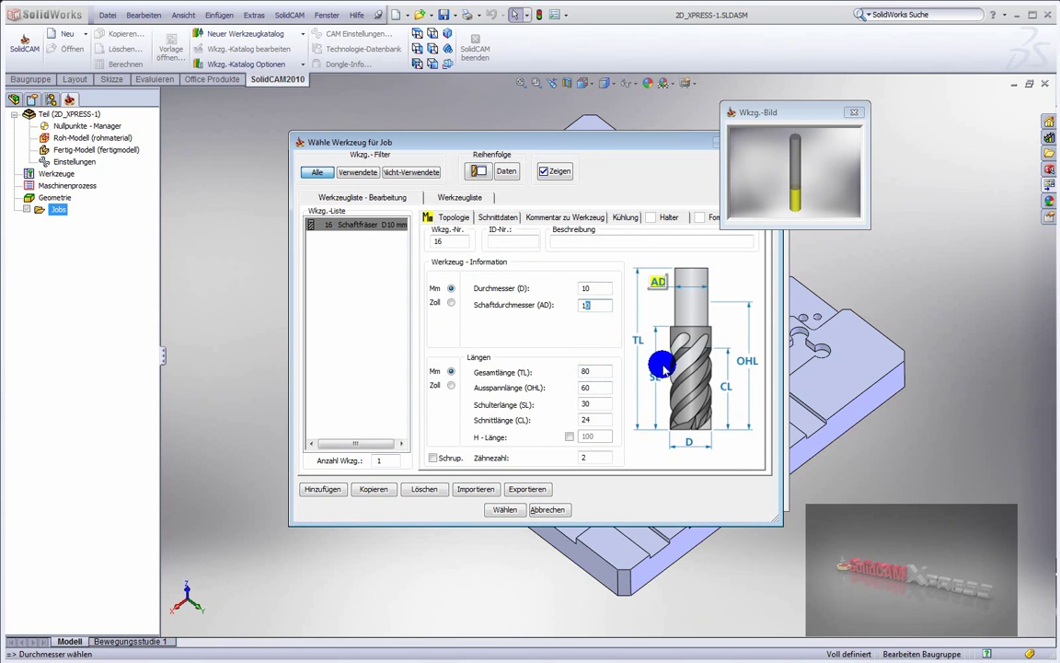
pyautogui.click(498, 218)
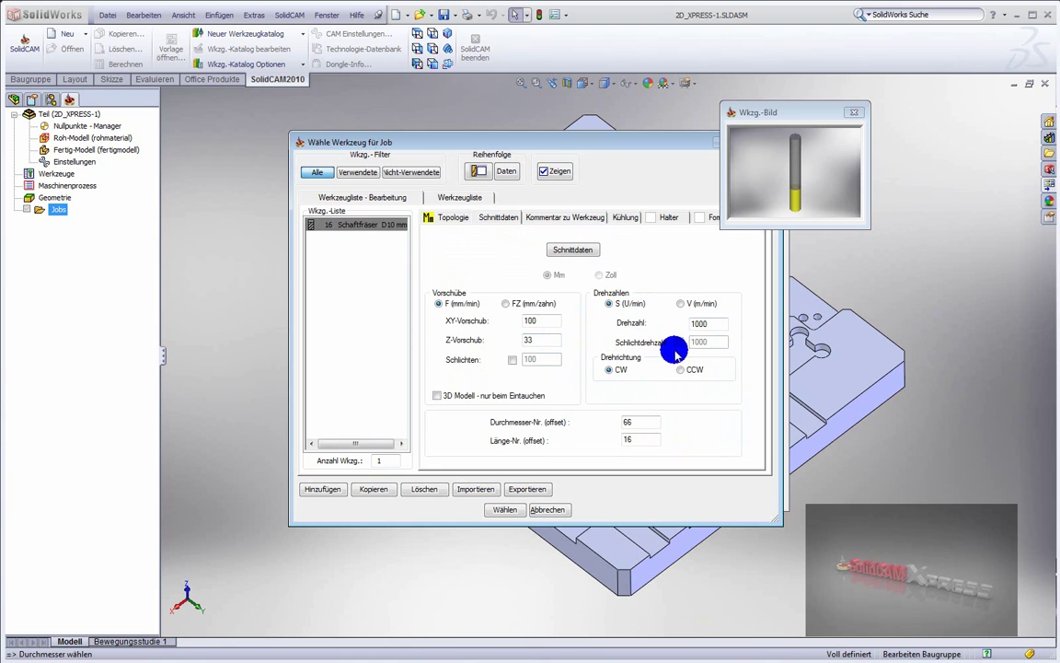
# Step: Copy all tools from the XPRESS metric tool catalog into the part's tool list
pyautogui.click(452, 218)
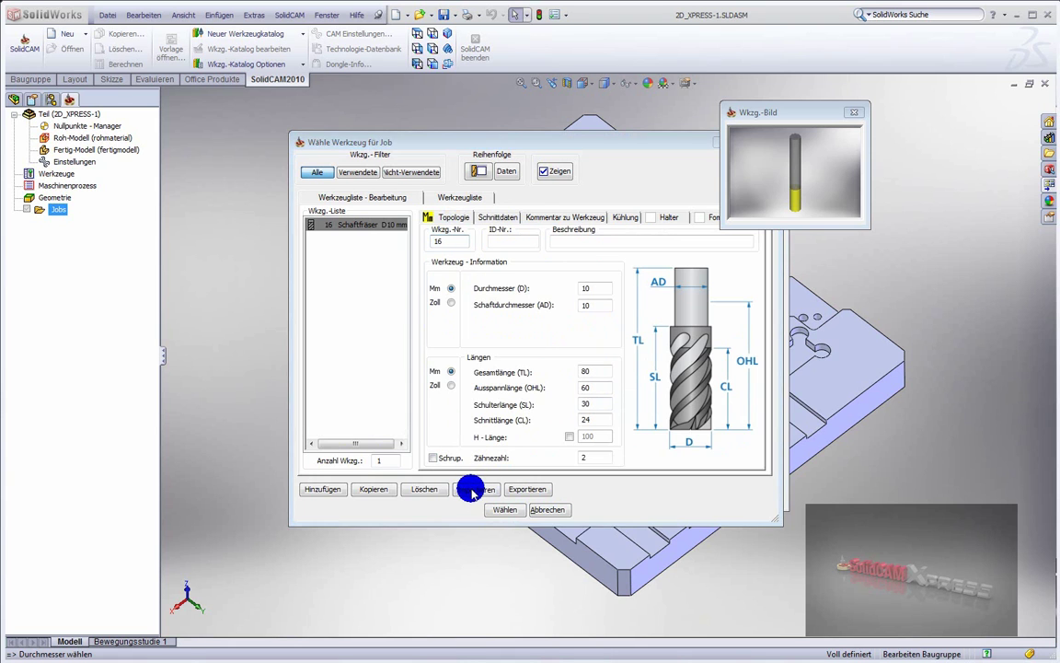
pyautogui.click(471, 489)
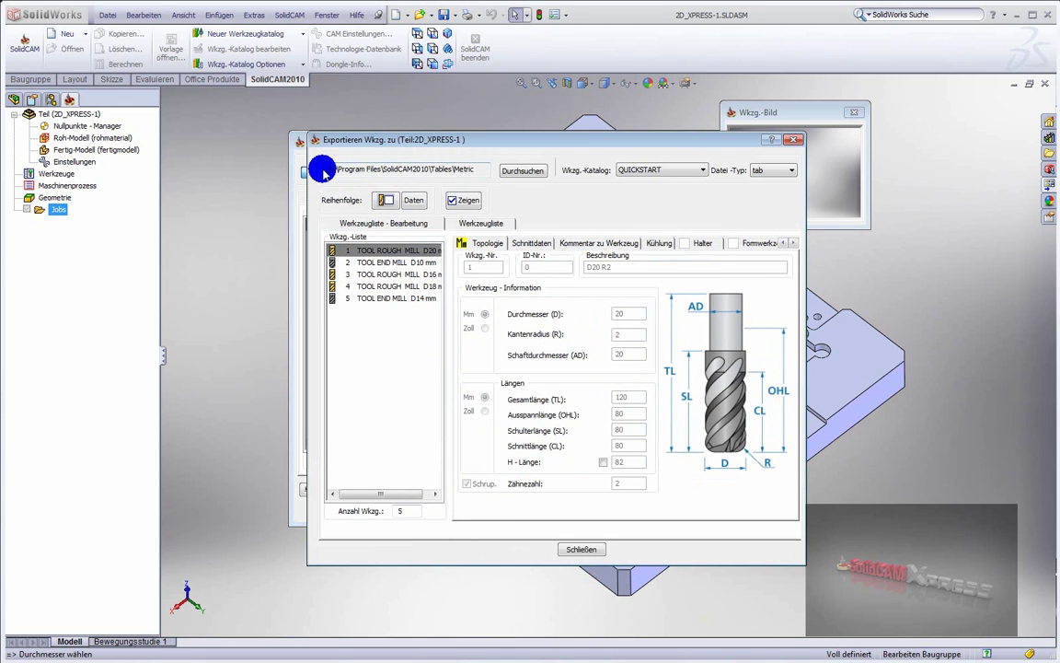
pyautogui.moveTo(471, 170); pyautogui.dragTo(313, 166)
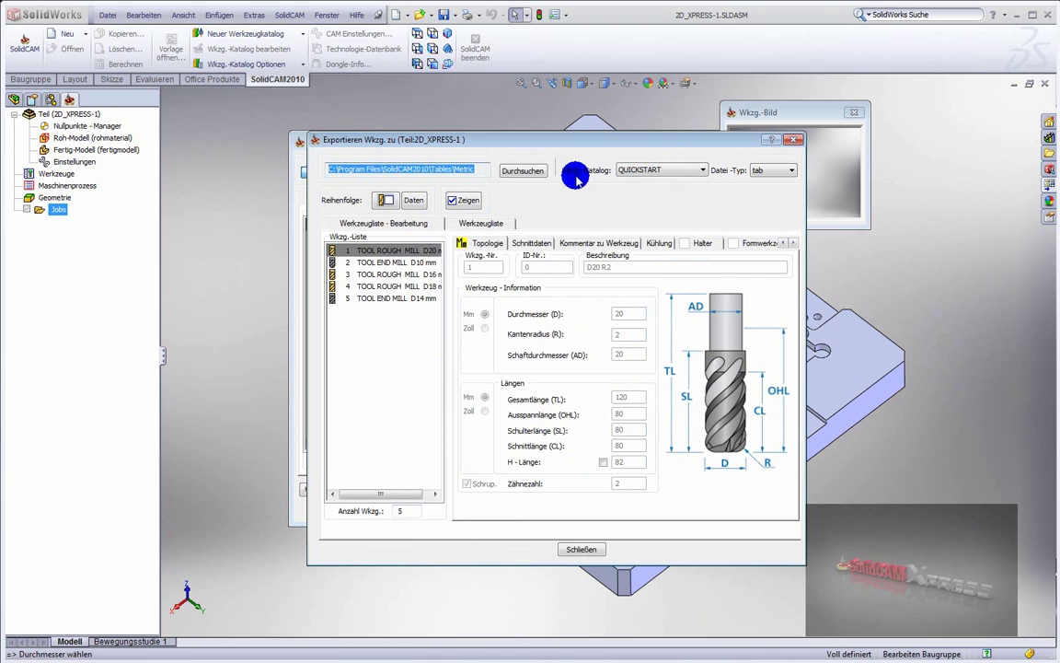
pyautogui.click(691, 171)
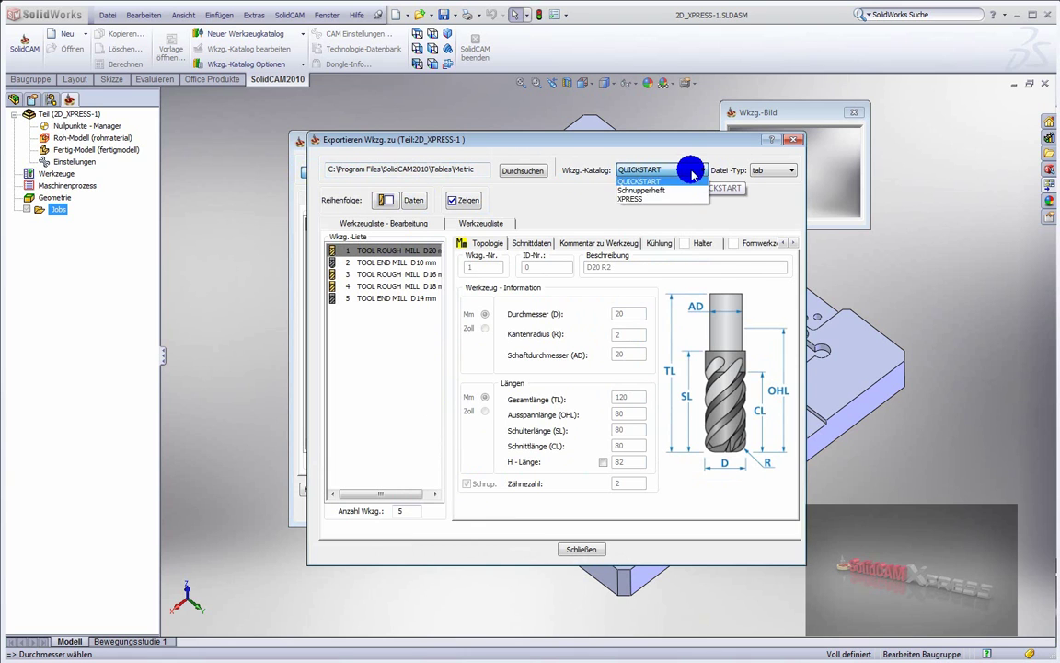
pyautogui.click(633, 199)
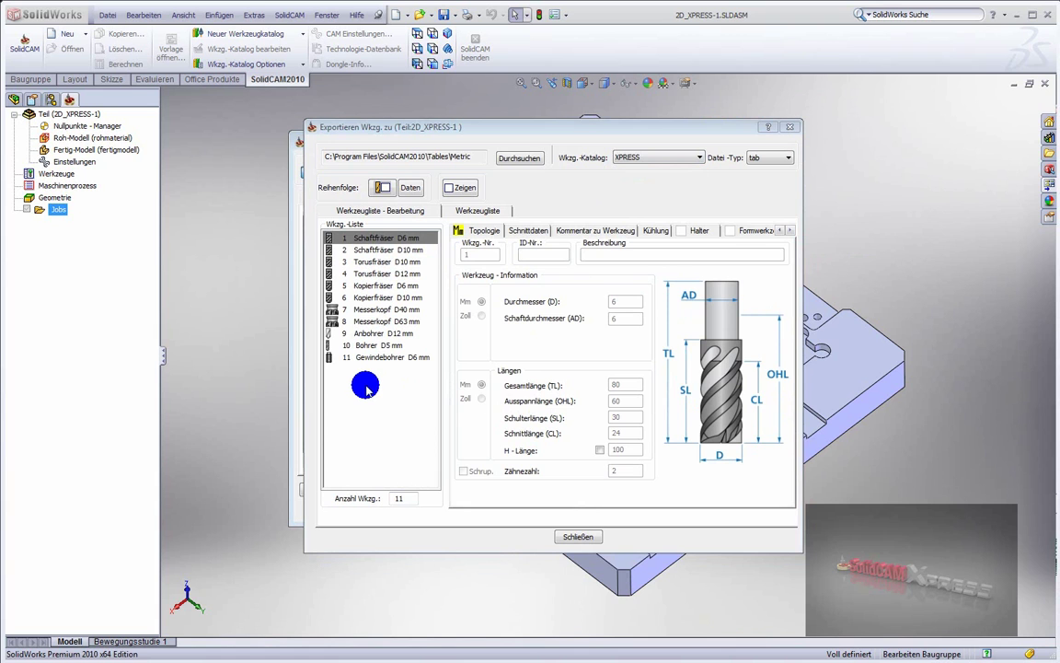
pyautogui.rightClick(365, 385)
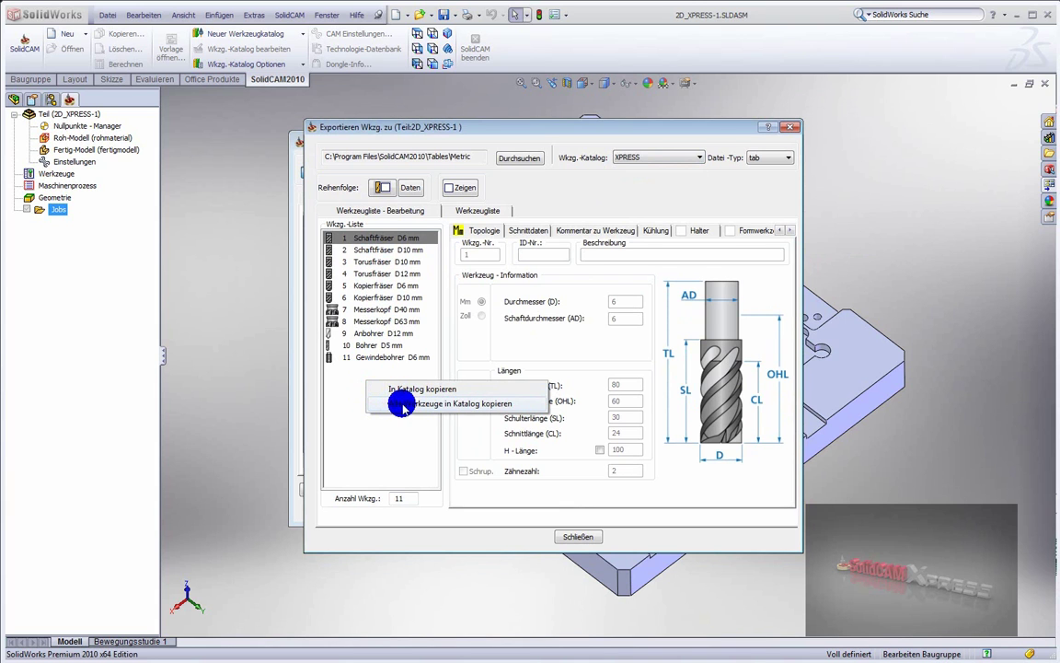
pyautogui.click(437, 405)
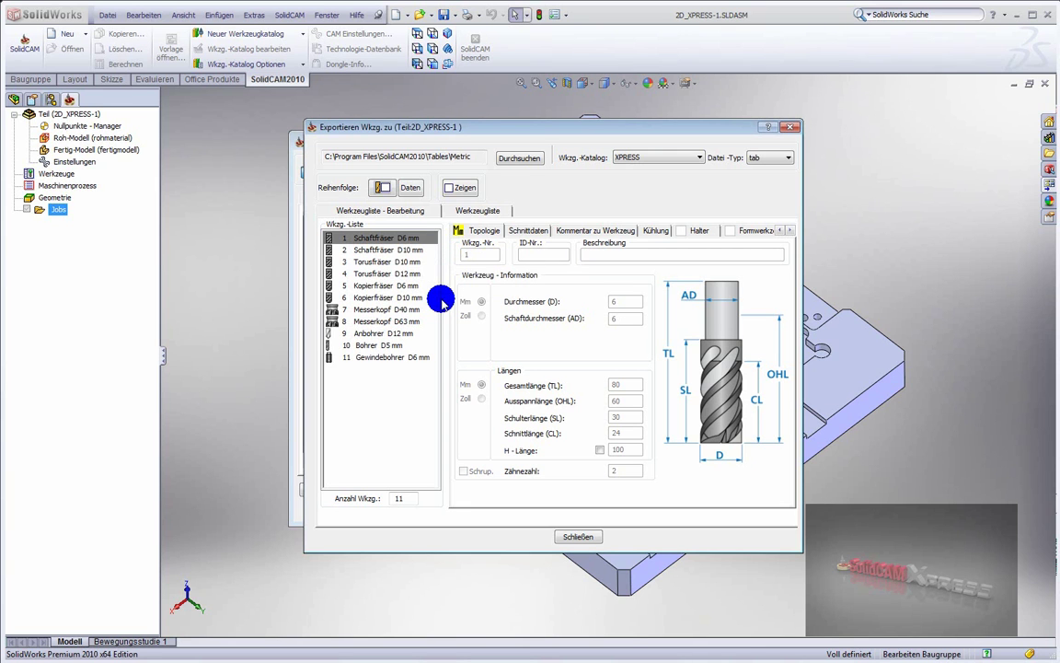
pyautogui.click(578, 535)
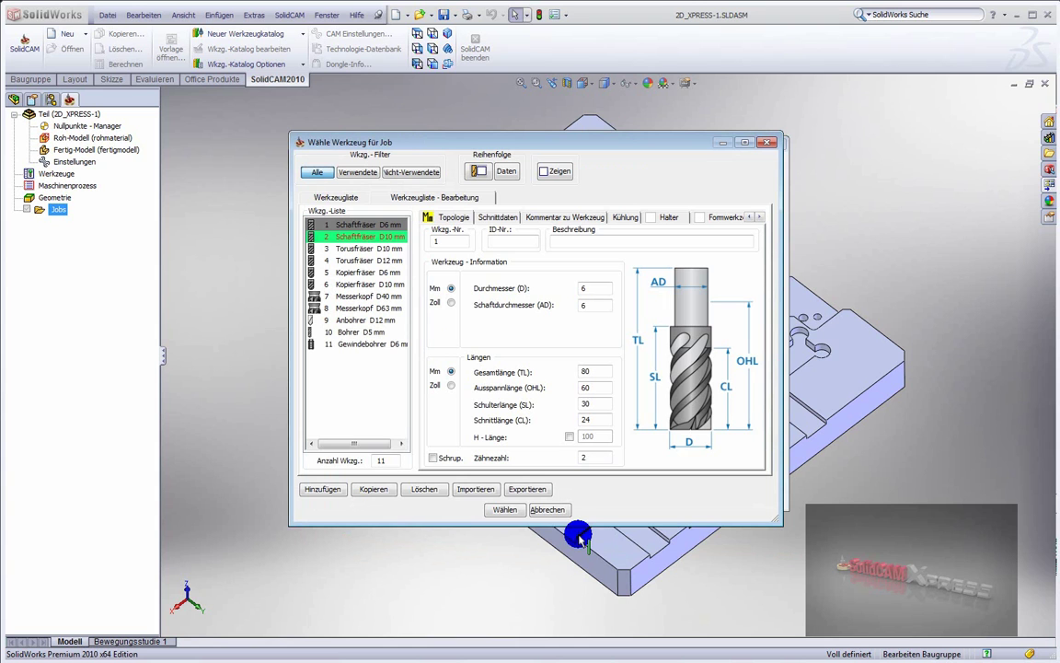
# Step: Pick tool 2, the Schaftfräser D10 mm, and confirm its Standard cutting data set for C-45 1.0503
pyautogui.click(362, 246)
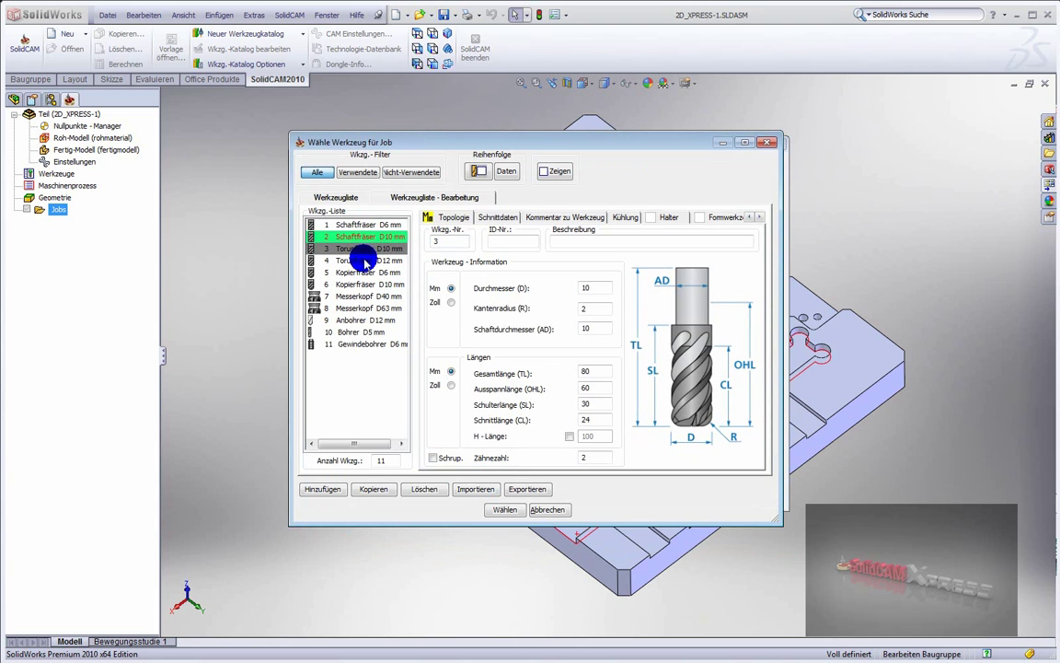
pyautogui.click(363, 263)
pyautogui.click(358, 235)
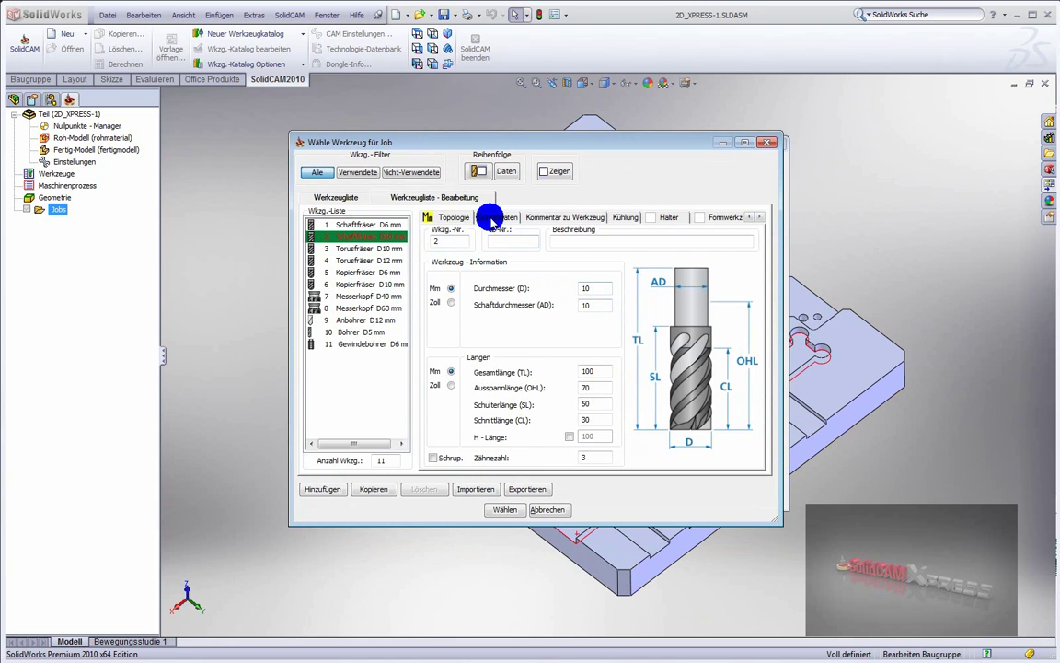
pyautogui.click(491, 219)
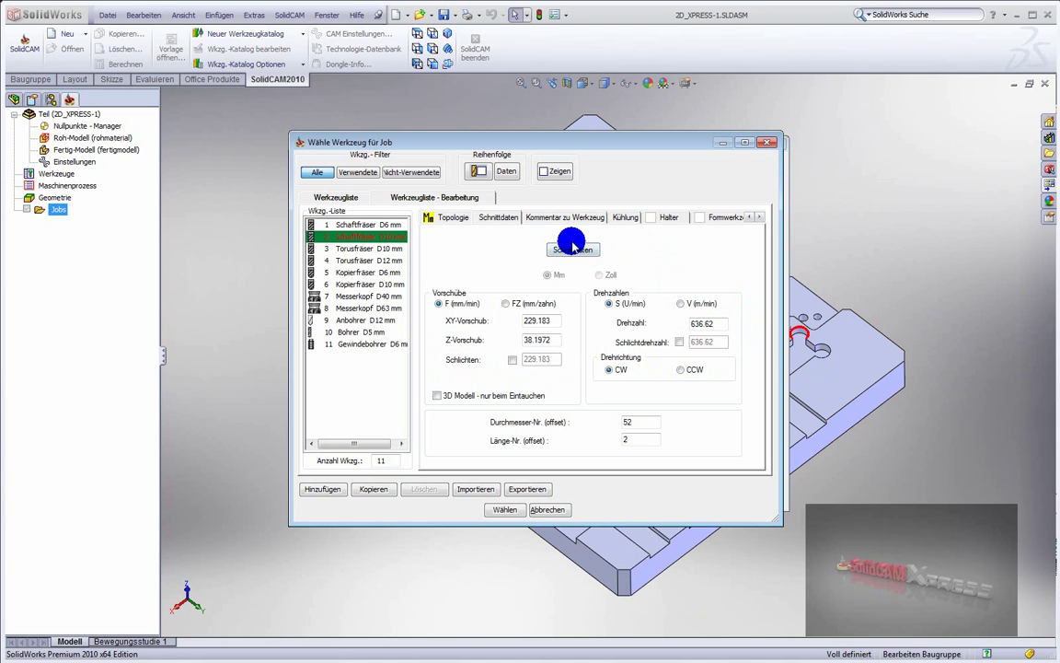
pyautogui.click(571, 250)
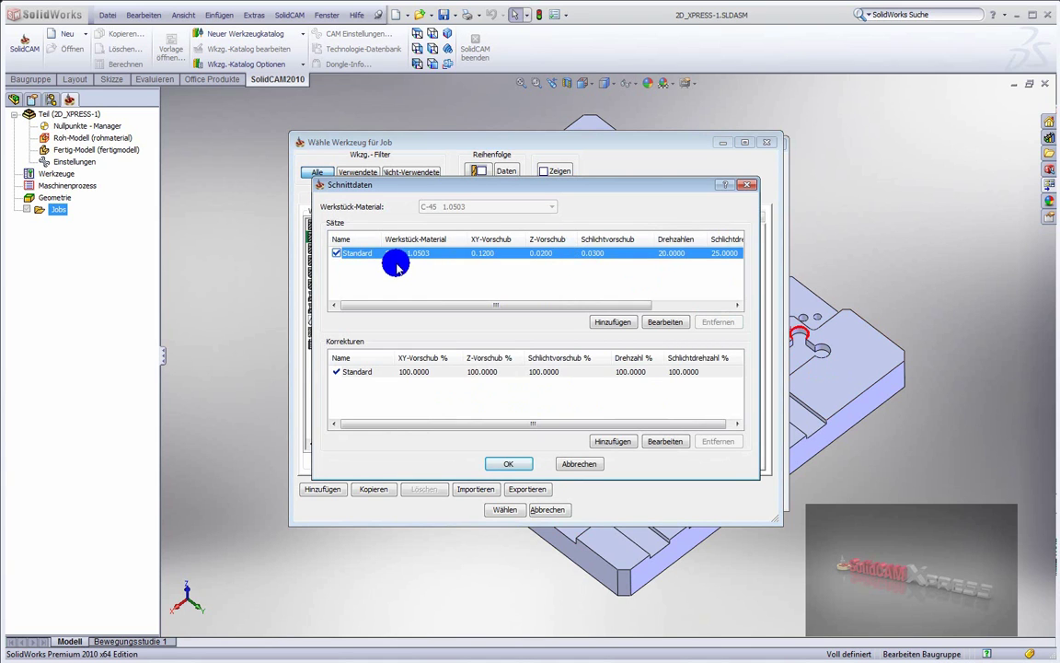
pyautogui.click(337, 253)
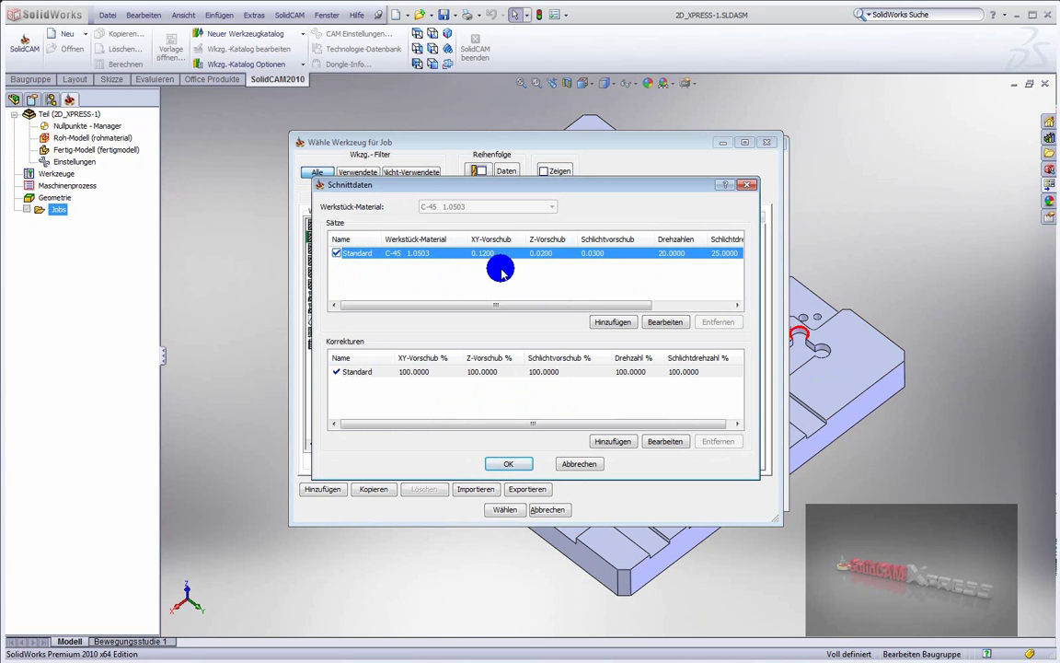
pyautogui.moveTo(525, 304)
pyautogui.mouseDown()
pyautogui.moveTo(658, 308)
pyautogui.moveTo(510, 307)
pyautogui.mouseUp()
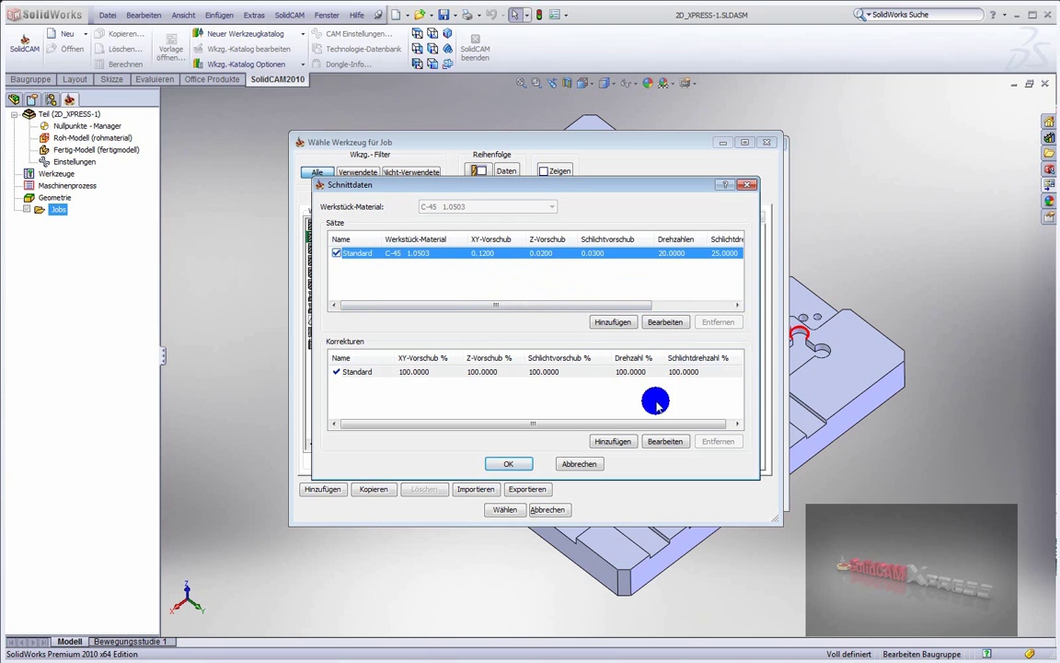
pyautogui.click(509, 463)
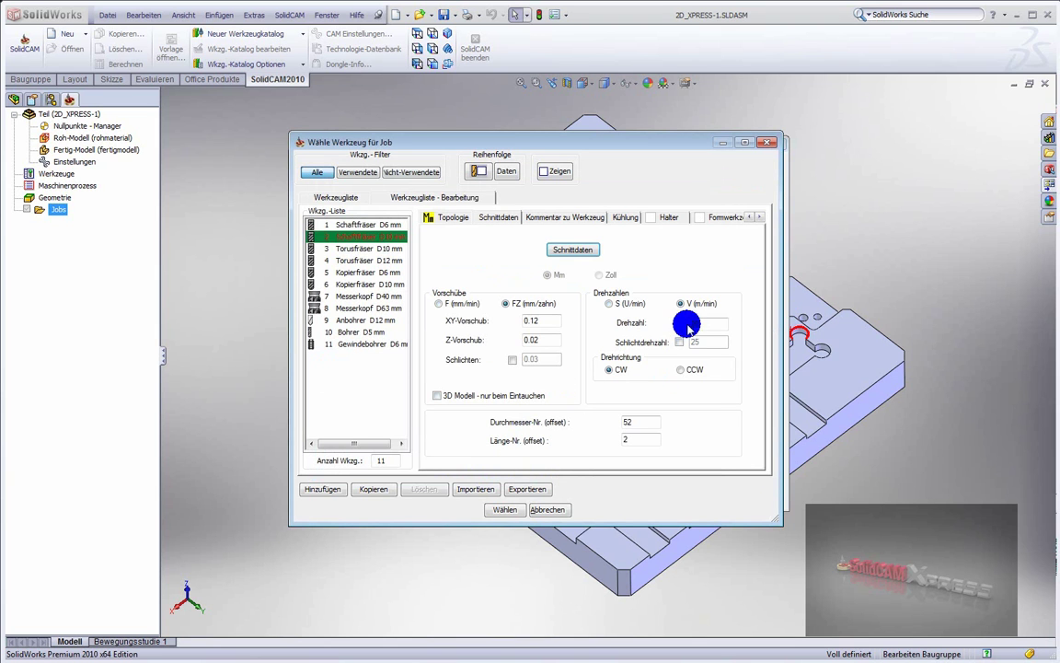
# Step: Express the tool's feed in F (mm/min) and its speed in S (U/min), and assign it to the pocket job
pyautogui.click(444, 305)
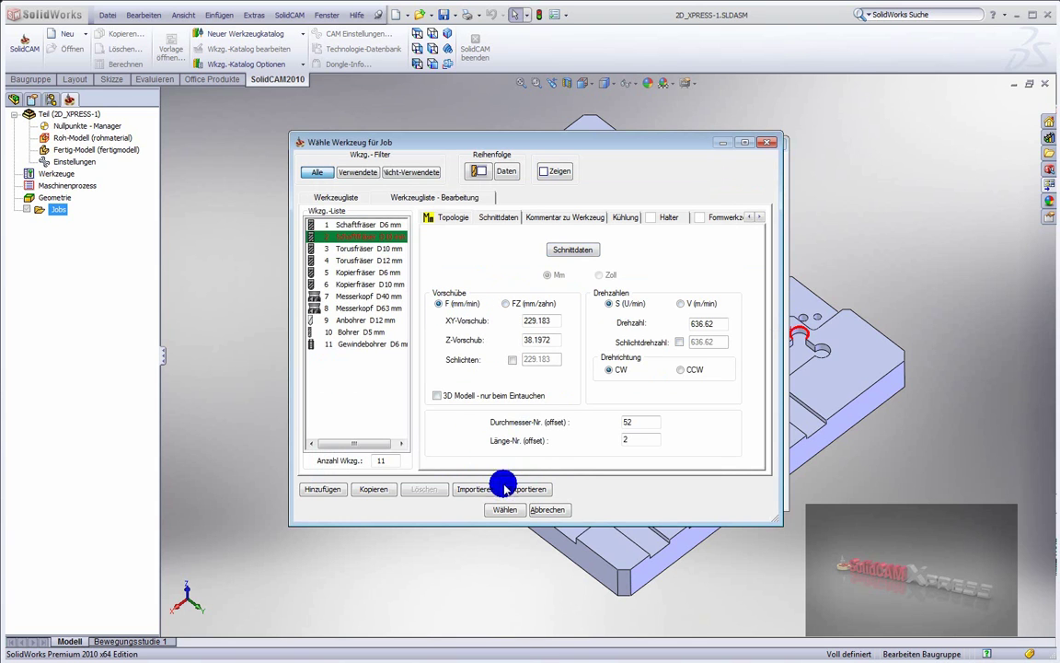
pyautogui.click(505, 508)
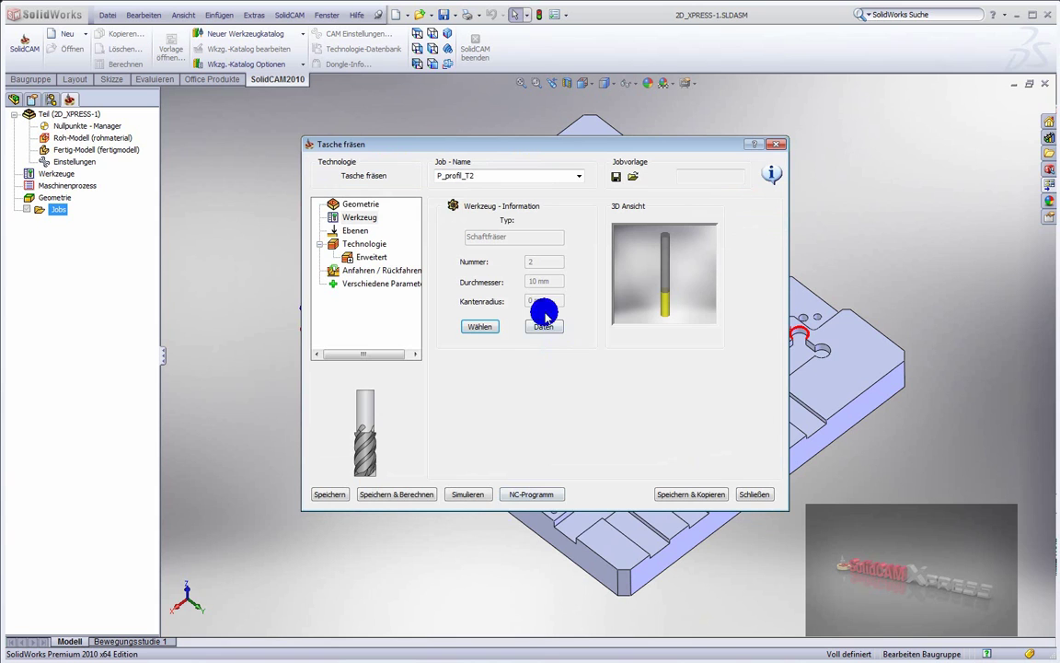
pyautogui.moveTo(635, 318); pyautogui.dragTo(676, 288)
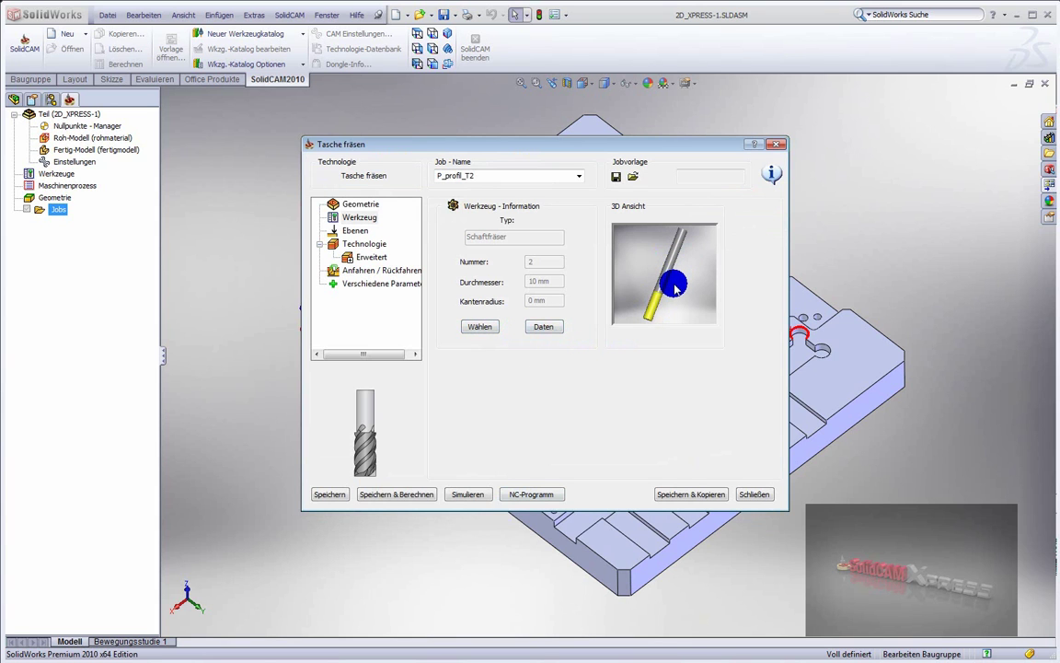
# Step: Examine the pocket job's retract level, safety distance, upper level and pocket depth, and measure the plate's vertical corner edge
pyautogui.click(354, 231)
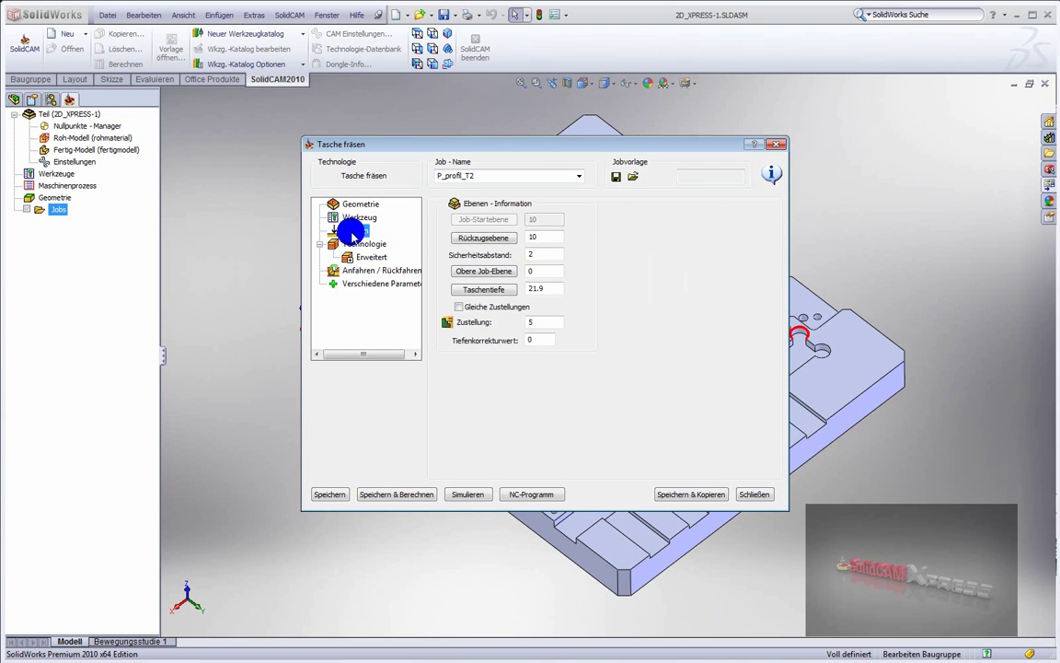
pyautogui.click(538, 267)
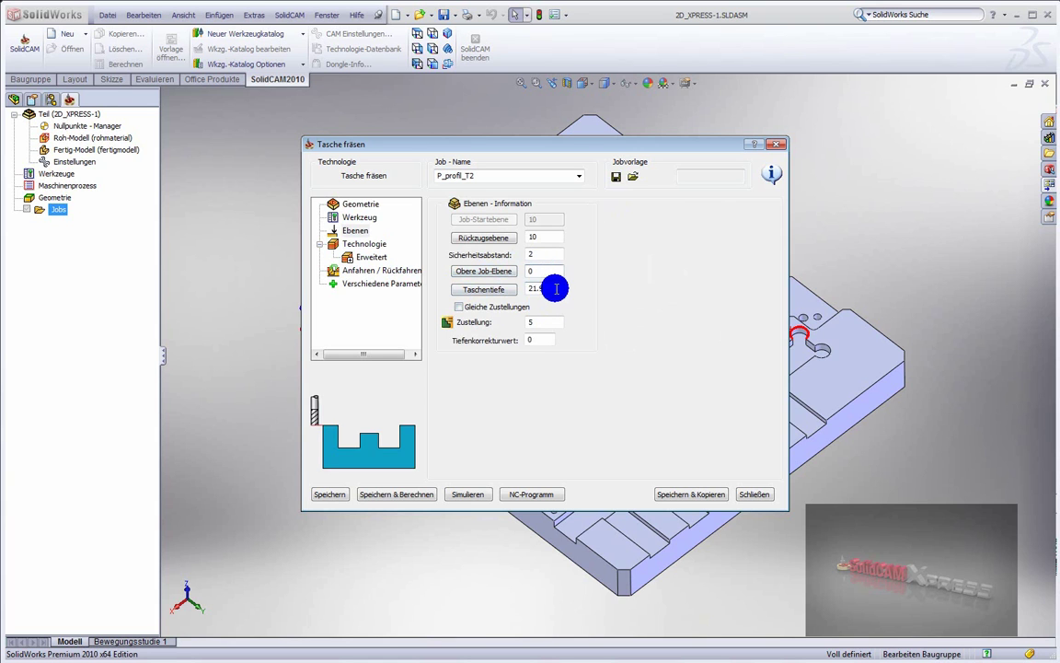
pyautogui.click(555, 237)
pyautogui.click(553, 255)
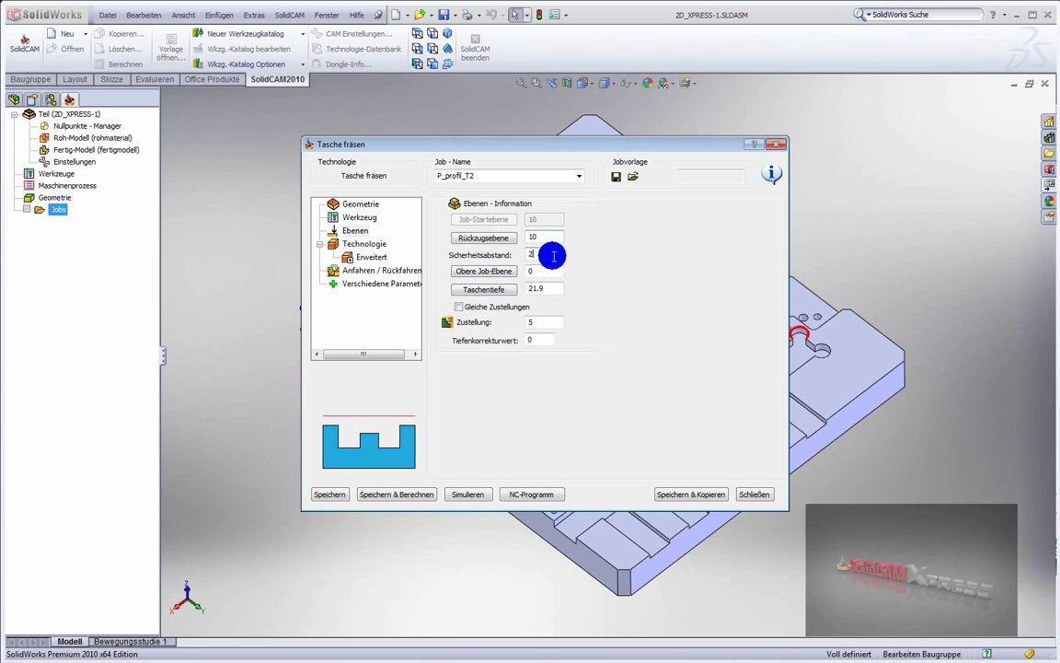
pyautogui.click(553, 237)
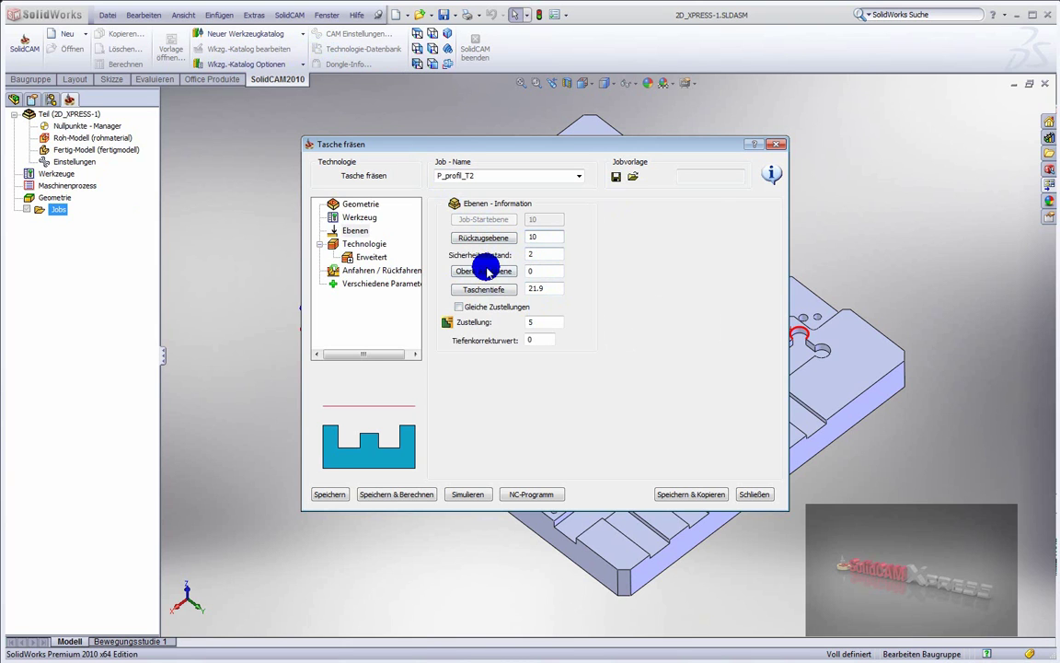
pyautogui.click(541, 271)
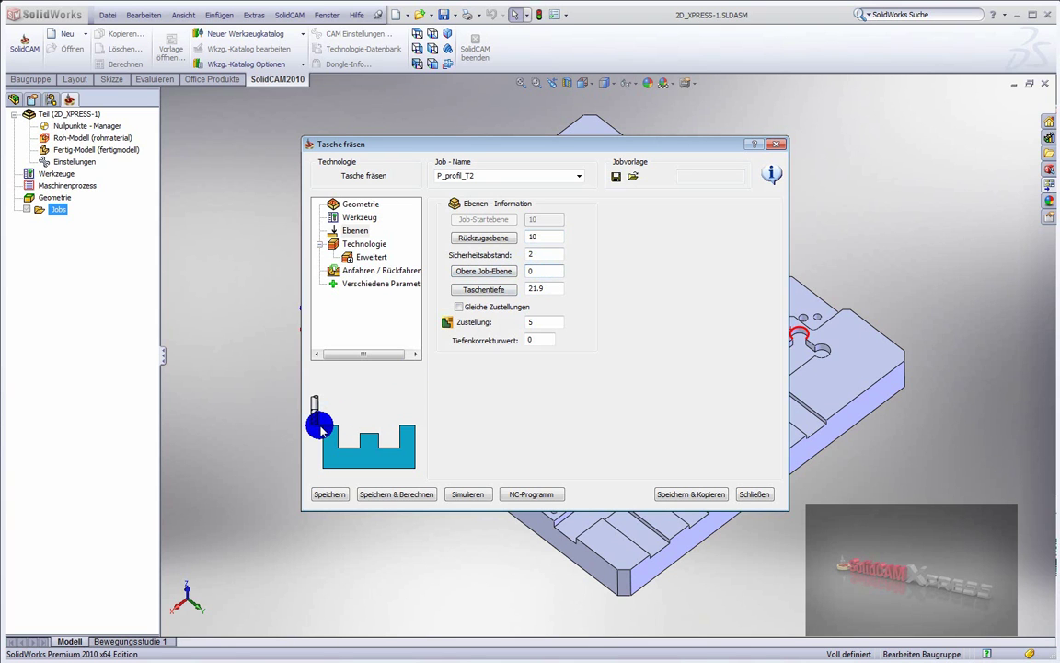
pyautogui.click(538, 258)
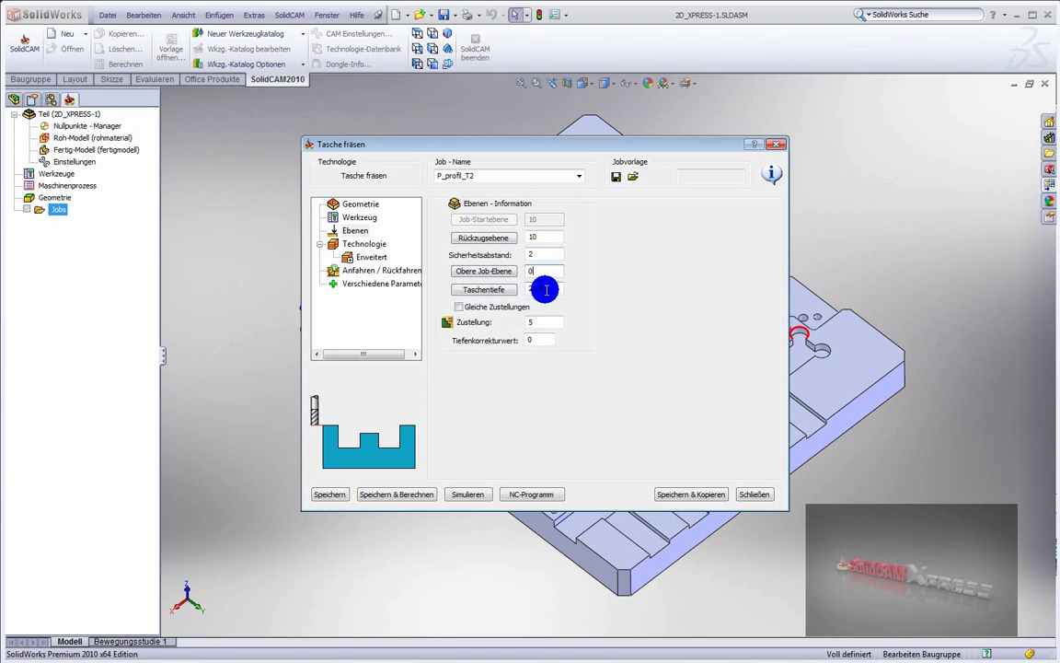
pyautogui.click(624, 575)
pyautogui.moveTo(560, 604); pyautogui.dragTo(547, 578, button='middle')
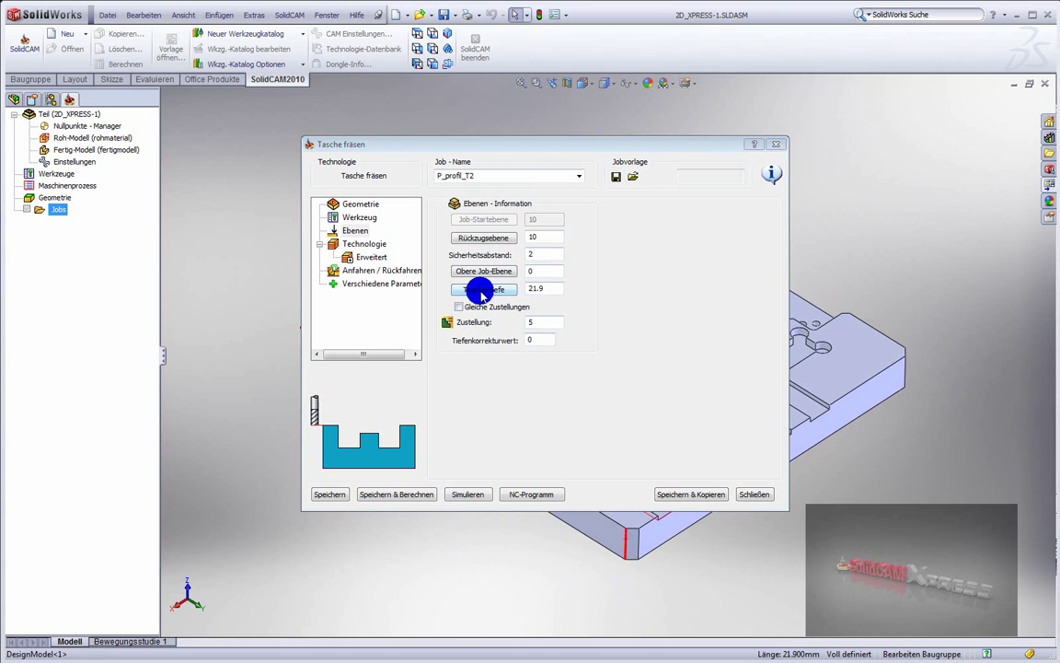
# Step: Set the Taschentiefe to 10 by picking the floor of the sharp-cornered rectangular pocket as the lower job level
pyautogui.click(485, 291)
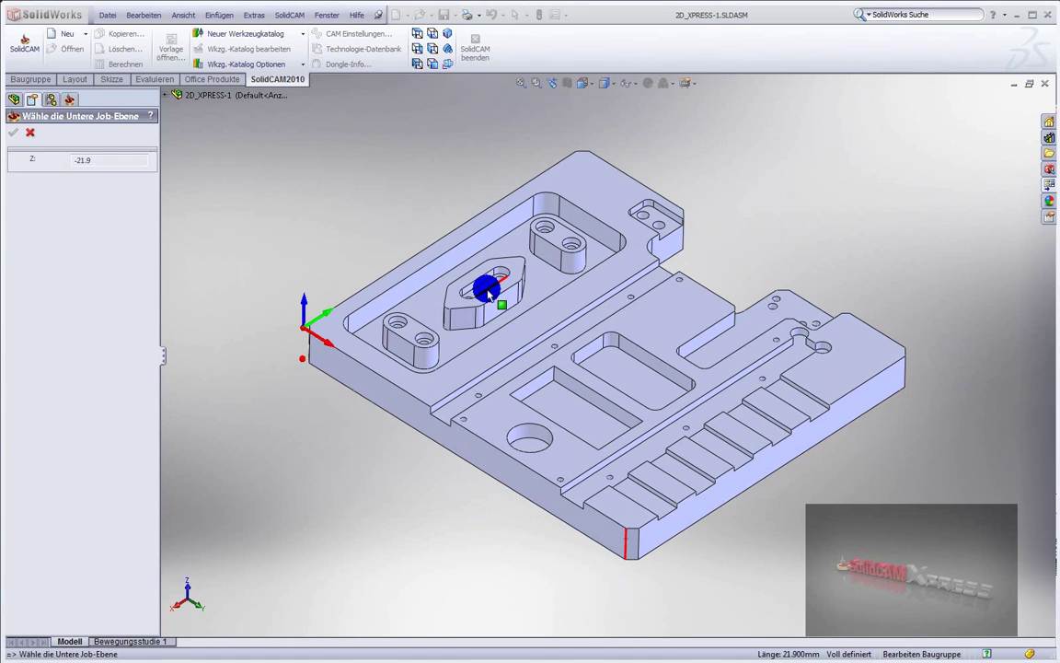
pyautogui.click(555, 402)
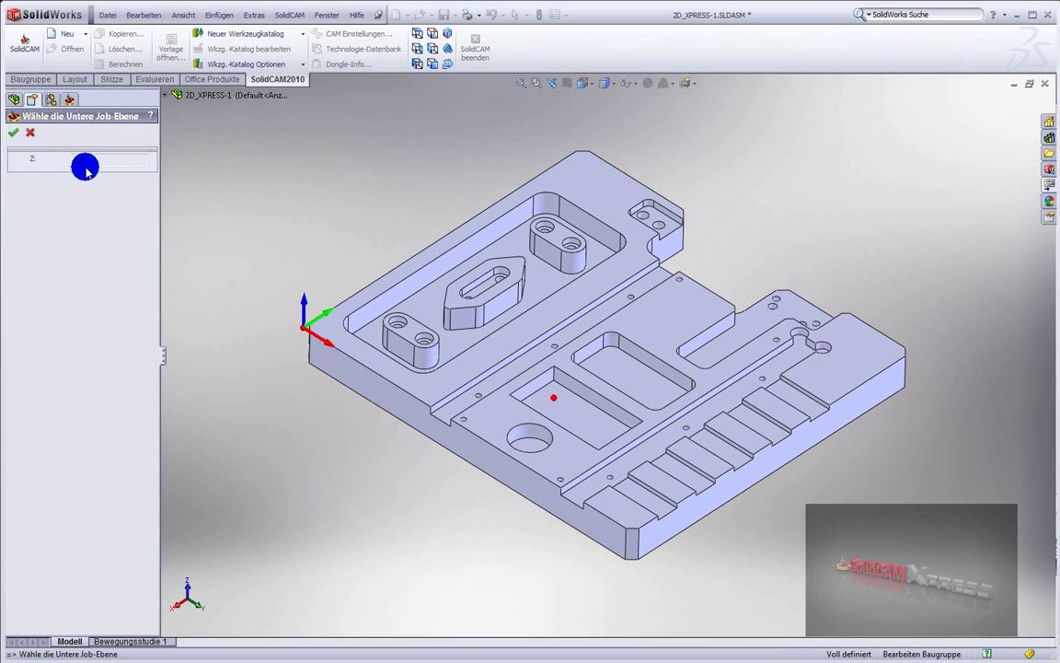
pyautogui.click(14, 135)
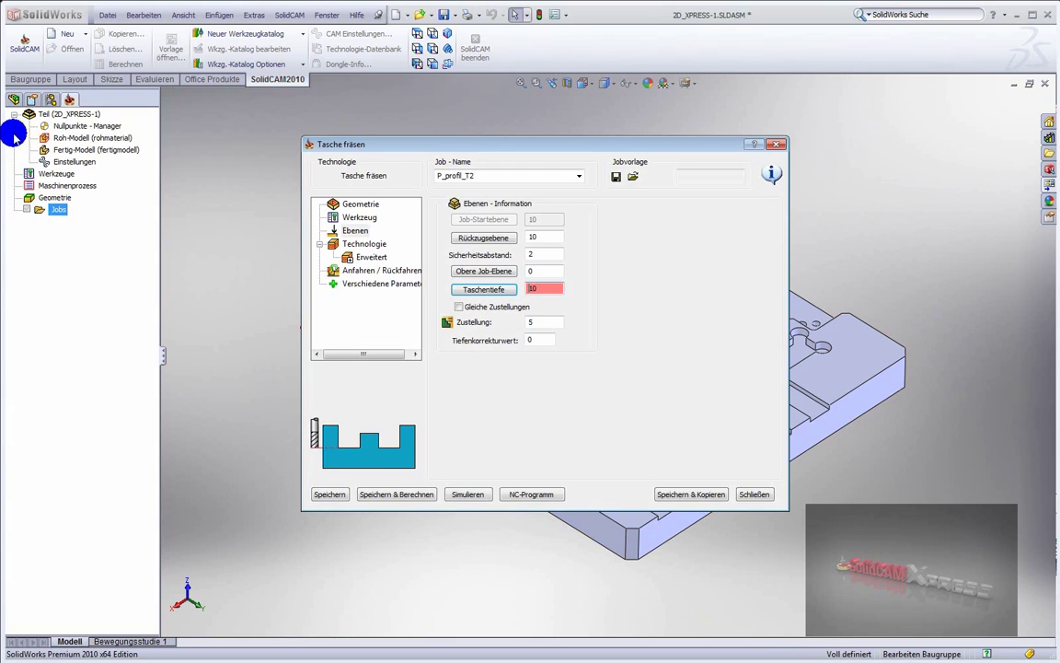
pyautogui.doubleClick(555, 291)
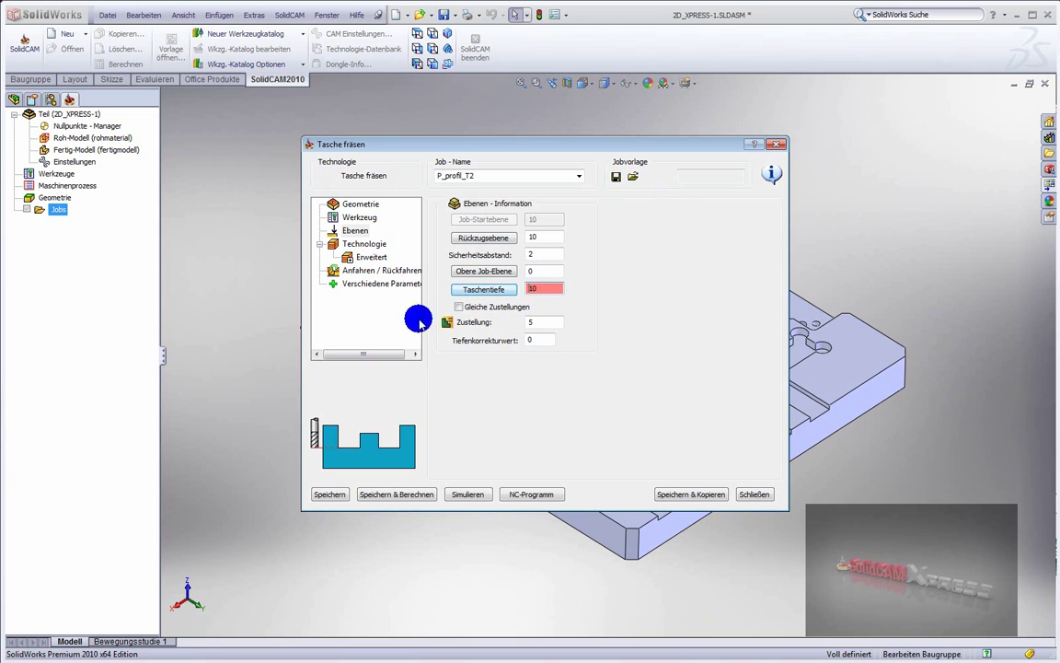
# Step: Set the maximum Zustellung to 4 with Gleiche Zustellungen enabled, and open the pocket job's technology settings
pyautogui.click(552, 321)
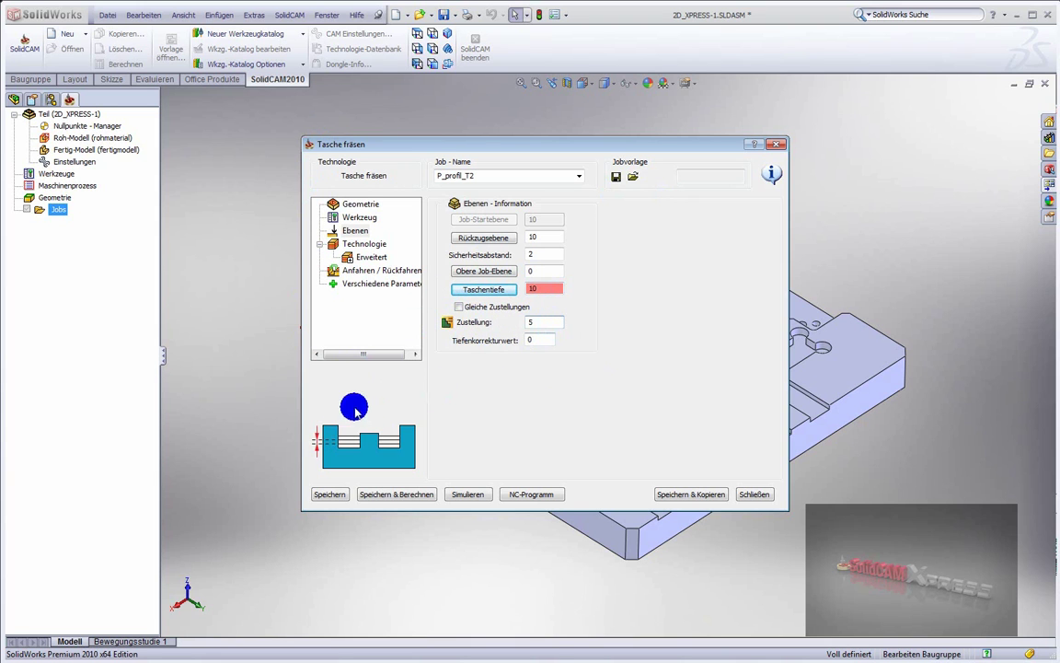
pyautogui.doubleClick(542, 322)
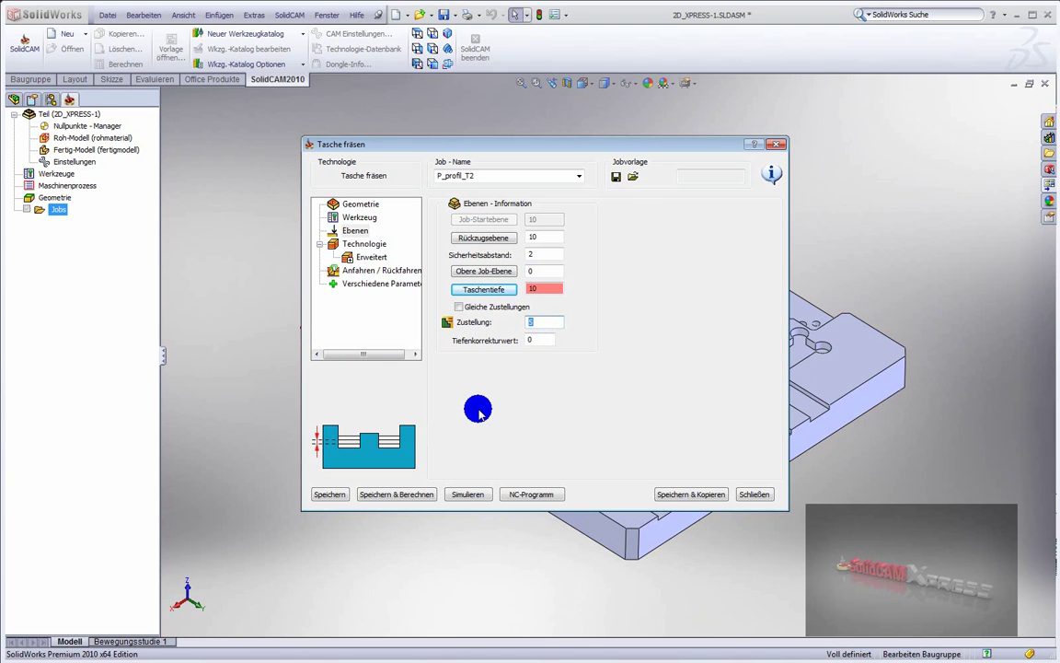
pyautogui.write('4')
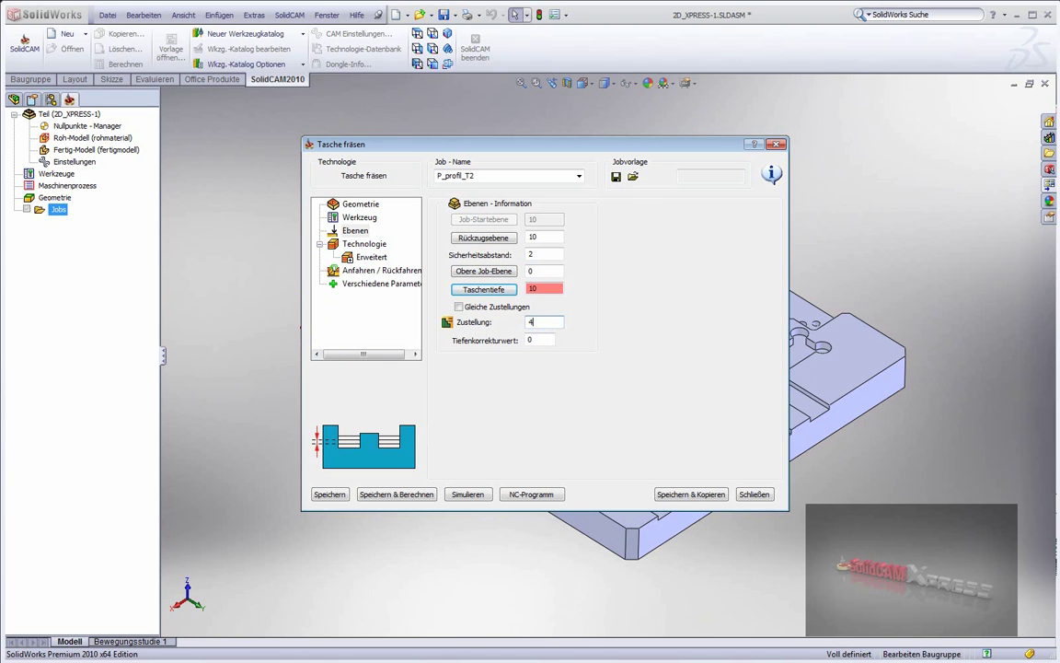
pyautogui.click(458, 307)
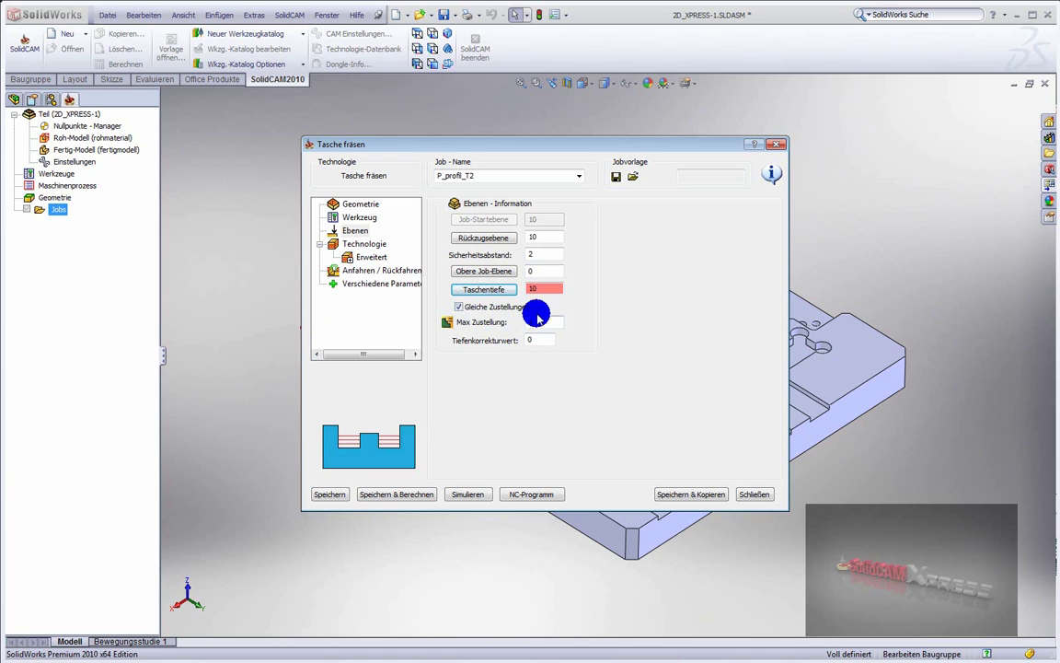
pyautogui.click(545, 289)
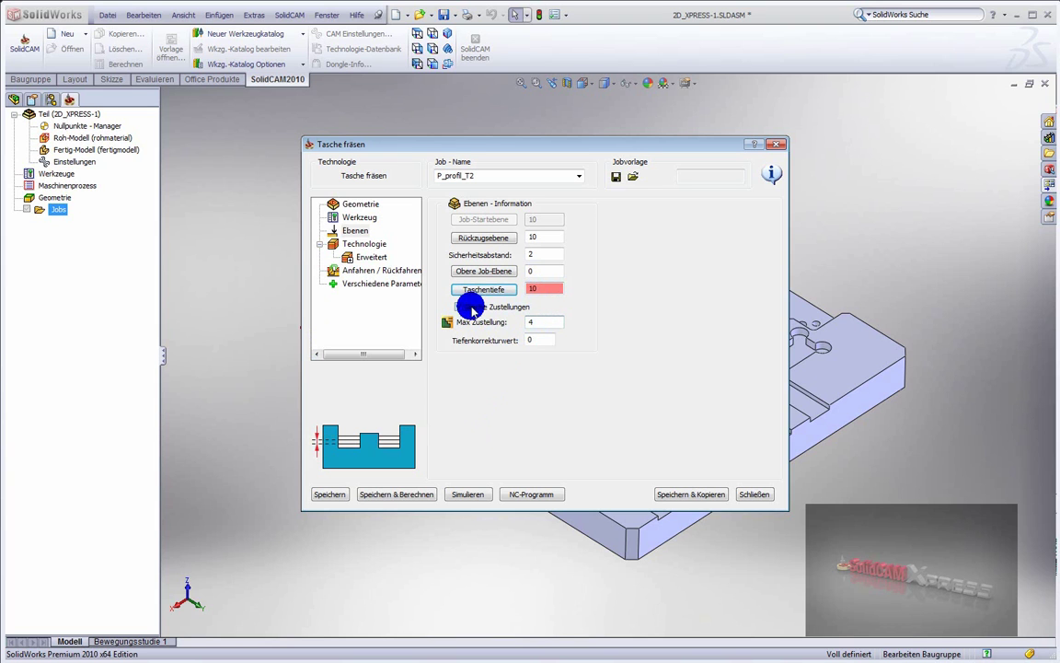
pyautogui.click(358, 245)
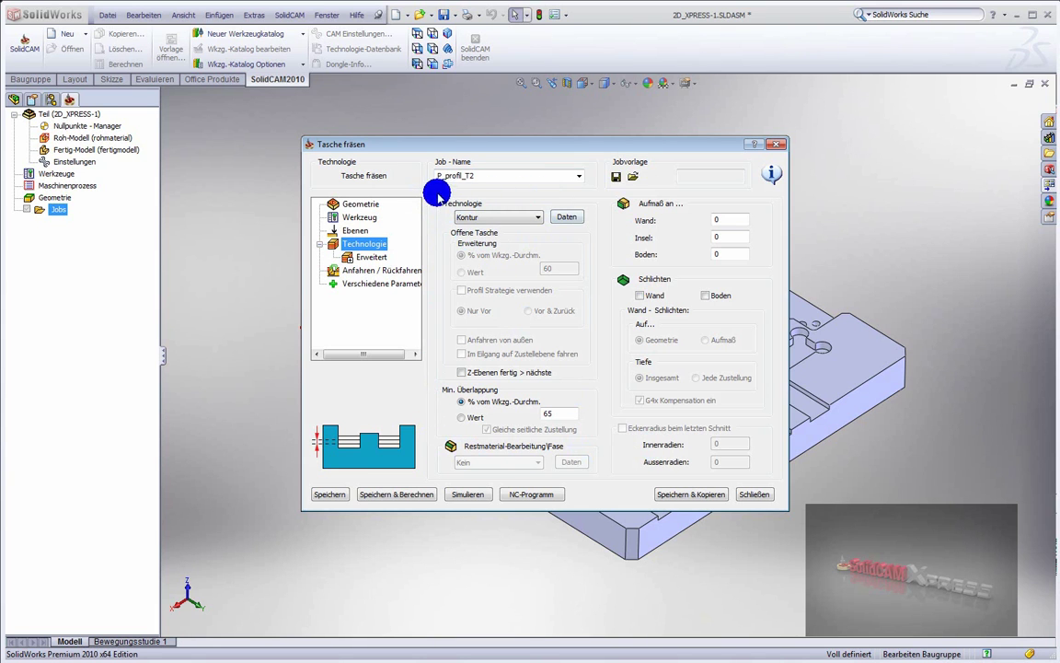
# Step: Set the pocket's machining technology to Zick-Zack, with the minimum overlap defined as 65 % of the tool diameter
pyautogui.click(504, 216)
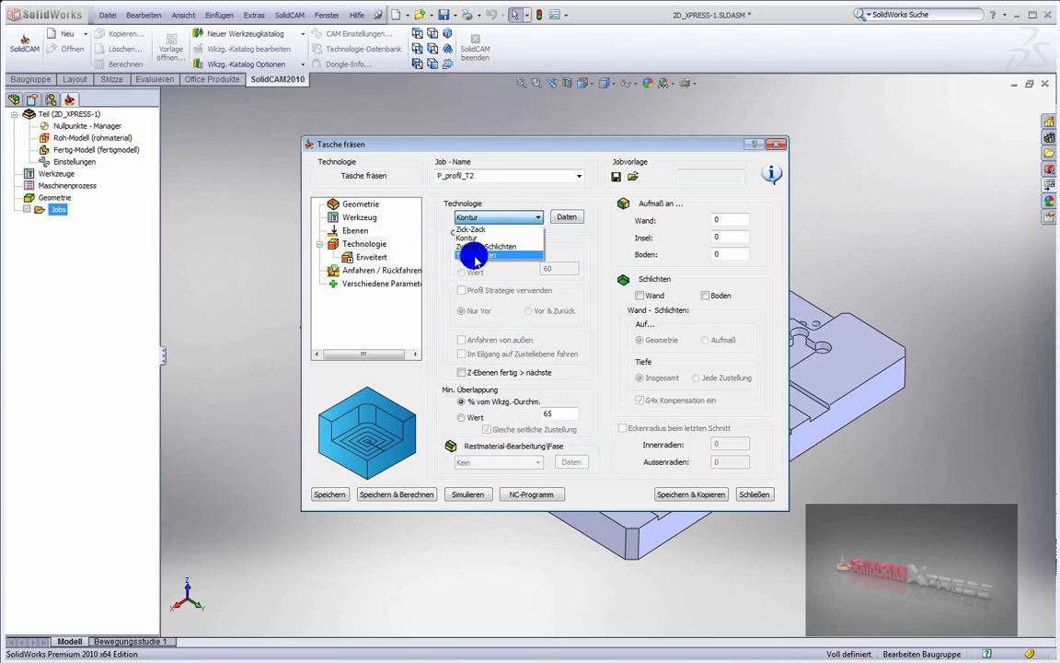
pyautogui.click(467, 228)
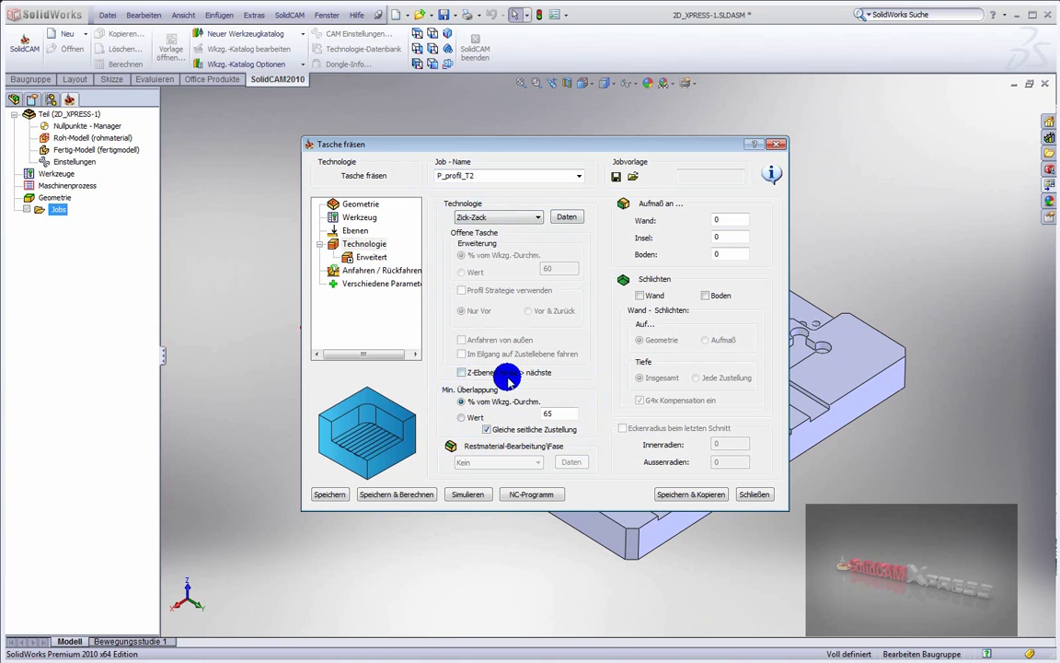
pyautogui.click(558, 414)
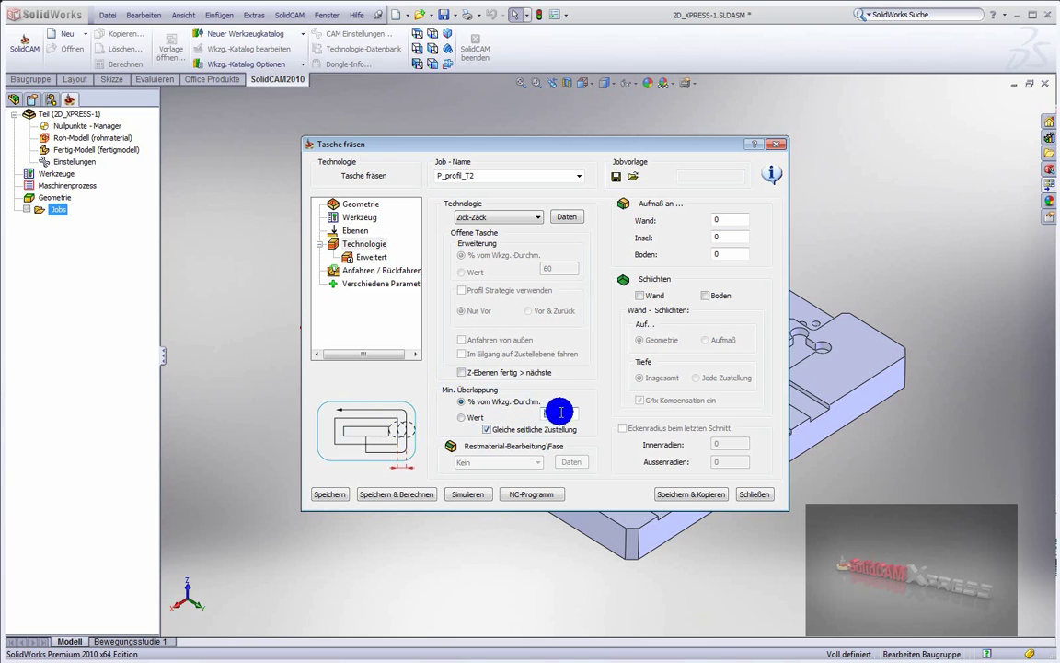
pyautogui.click(461, 402)
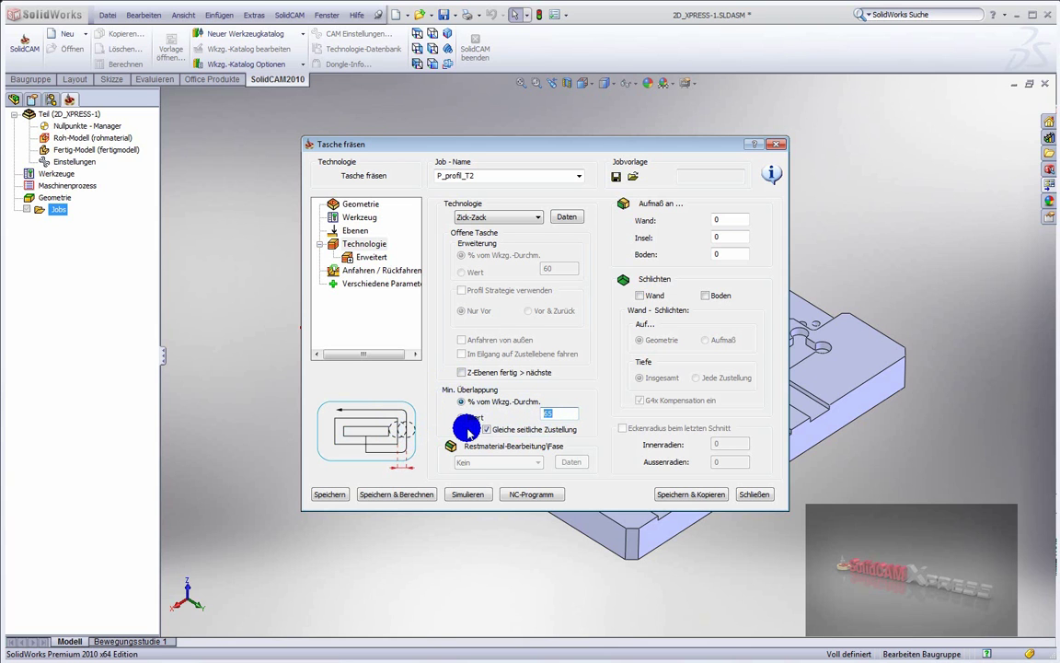
pyautogui.click(461, 417)
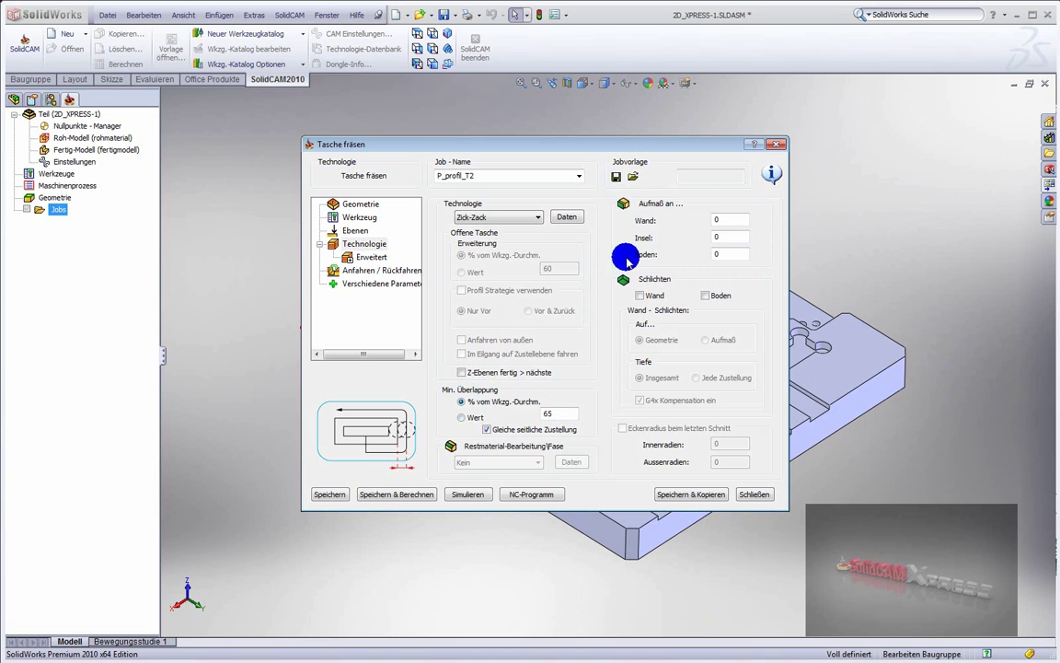
pyautogui.moveTo(729, 254)
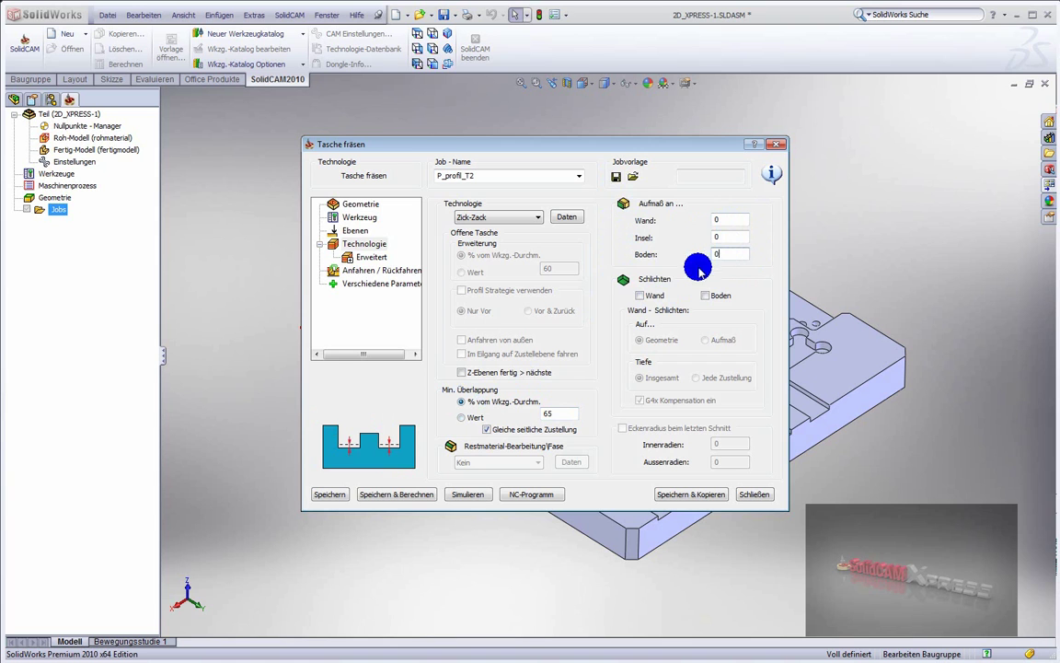
# Step: Set the pocket job's Eintauchen to Schraubenförmig and its Rückfahren to Bogen with a value of 2
pyautogui.click(374, 269)
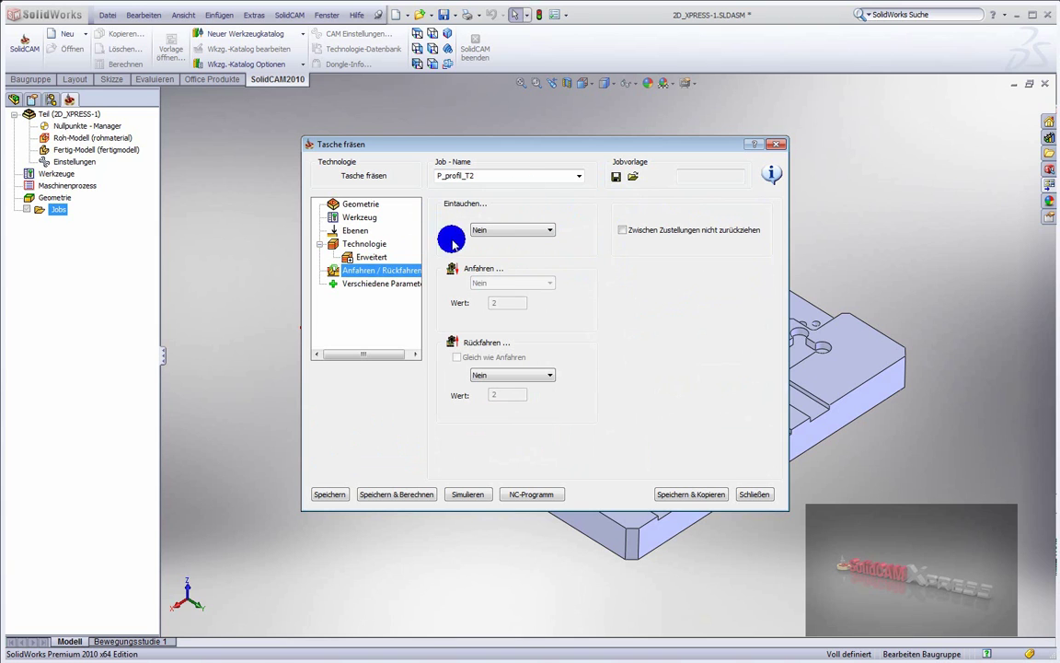
pyautogui.click(499, 230)
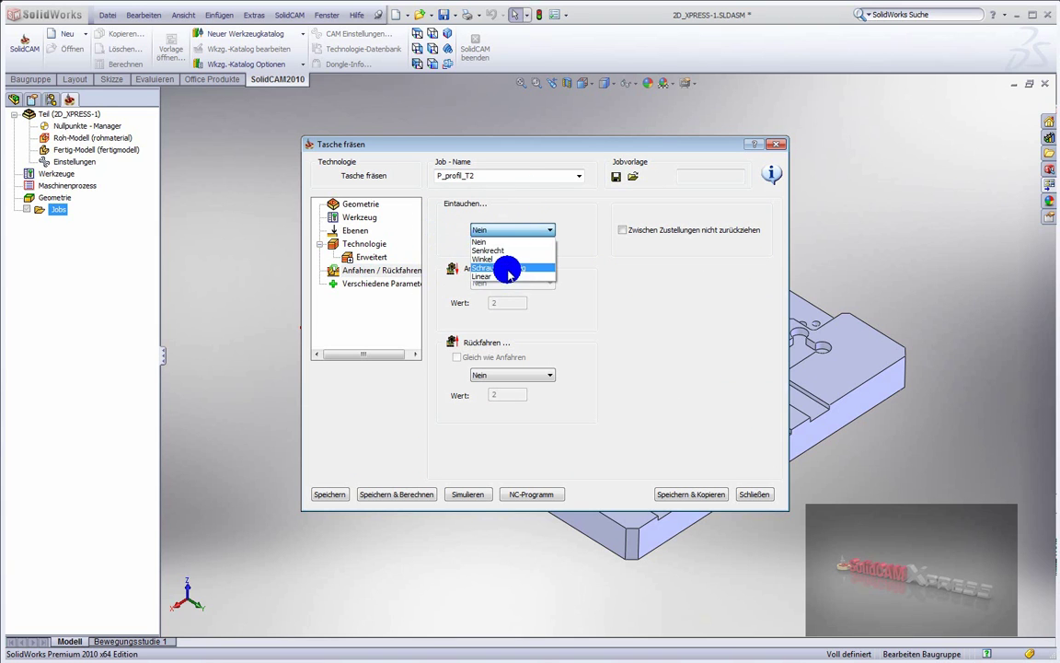
pyautogui.click(502, 269)
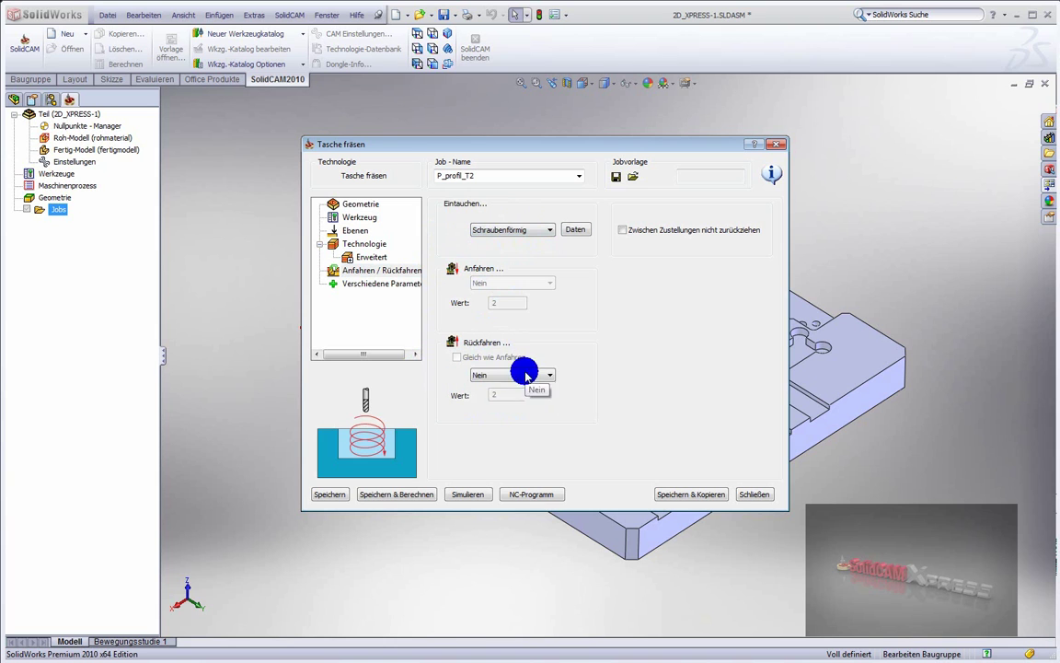
pyautogui.click(525, 375)
pyautogui.click(515, 402)
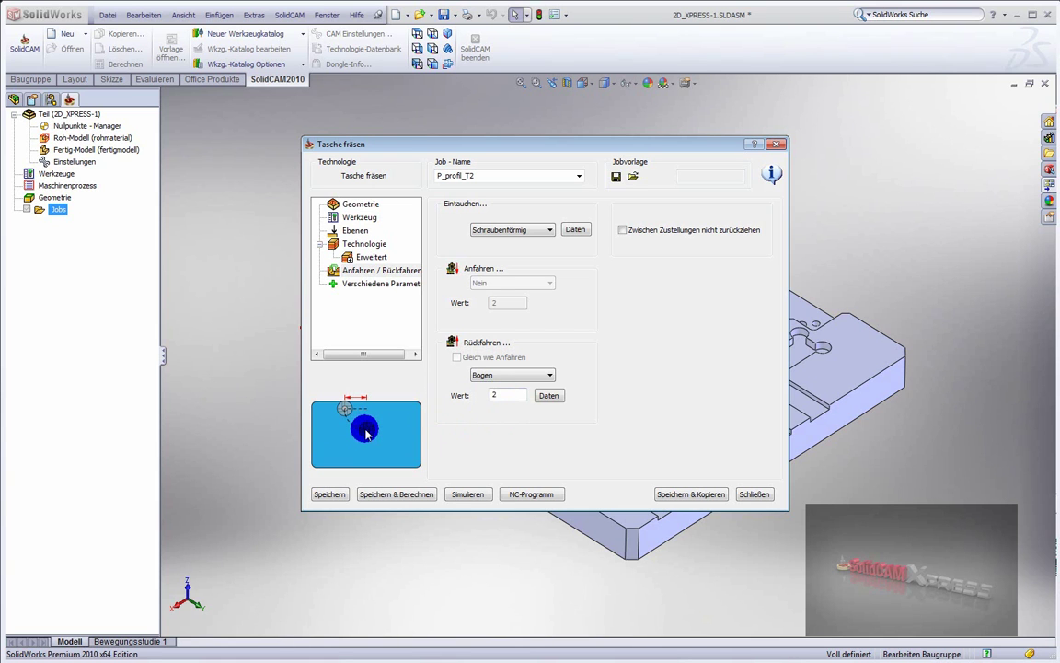
# Step: Try the Senkrecht and Winkel plunge types for the pocket job, and set Eintauchen to Senkrecht
pyautogui.click(509, 229)
pyautogui.click(506, 250)
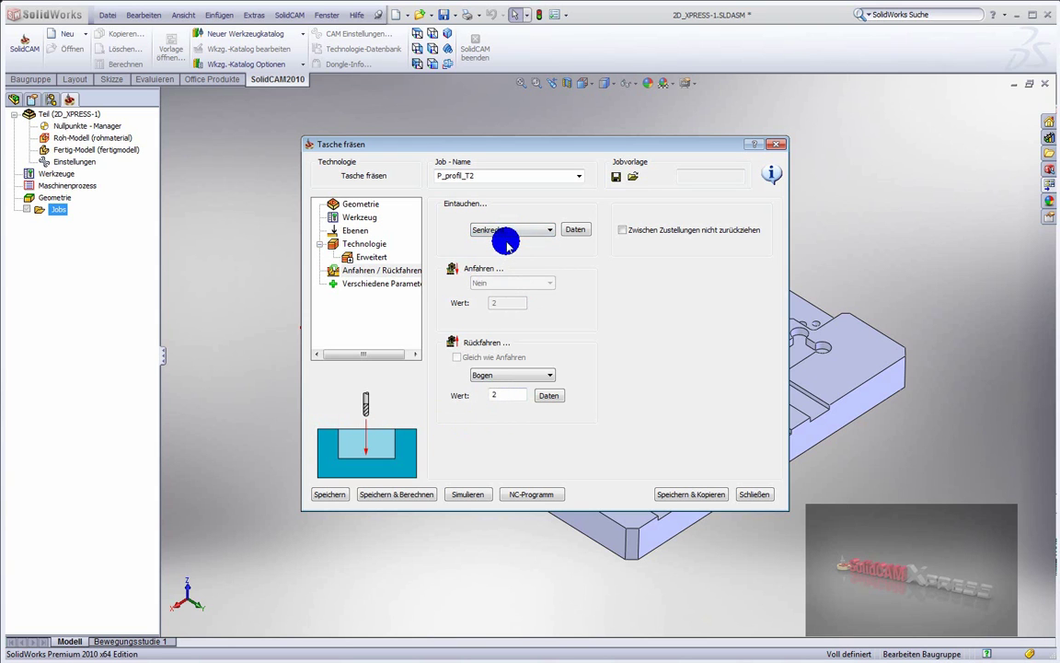
pyautogui.click(504, 231)
pyautogui.click(503, 259)
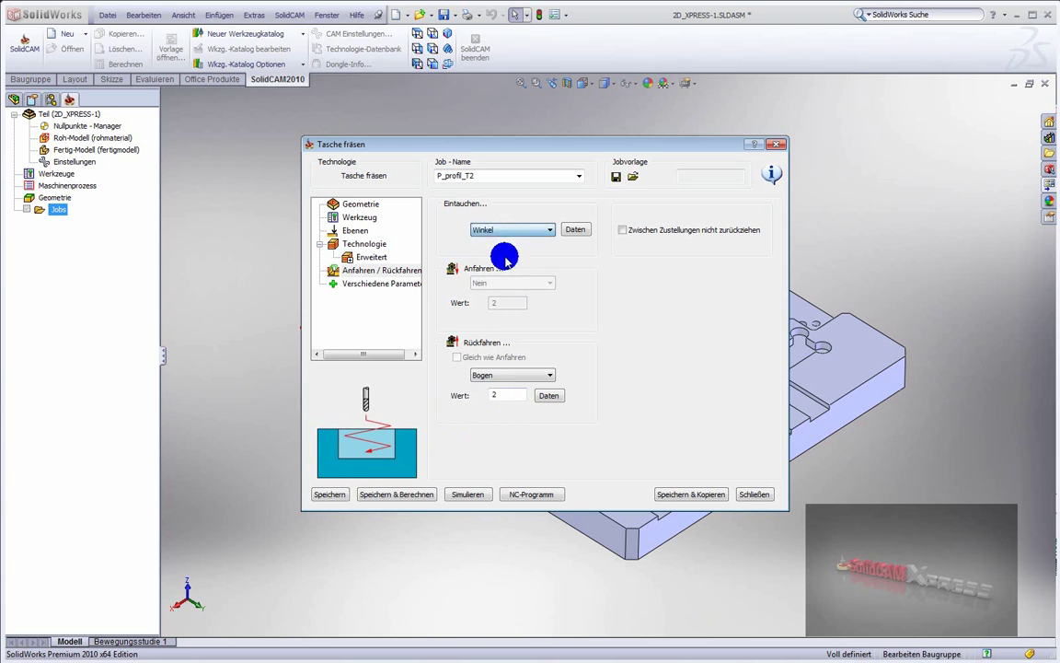
pyautogui.click(497, 232)
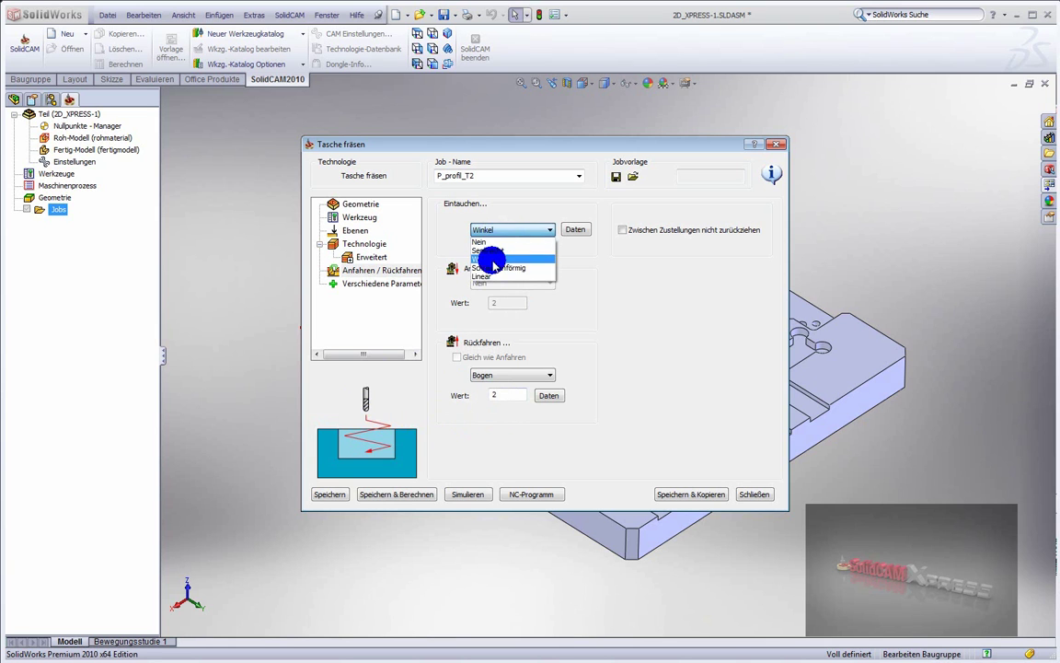
pyautogui.click(489, 266)
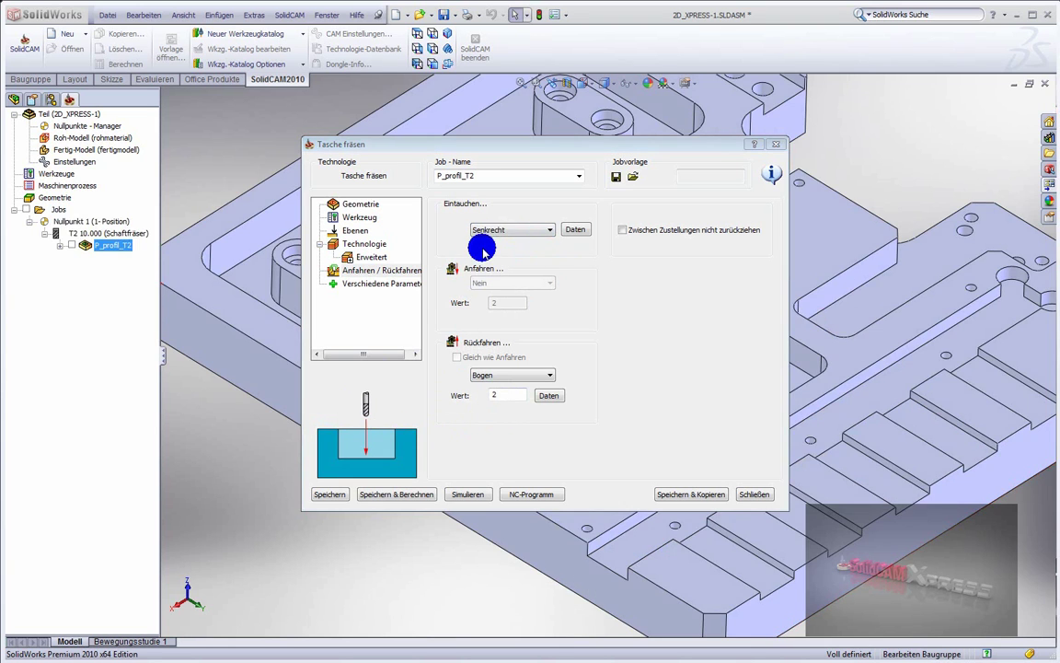
# Step: Review the Zick-Zack technology and the Senkrecht plunge setting, and save and calculate the pocket job
pyautogui.click(367, 244)
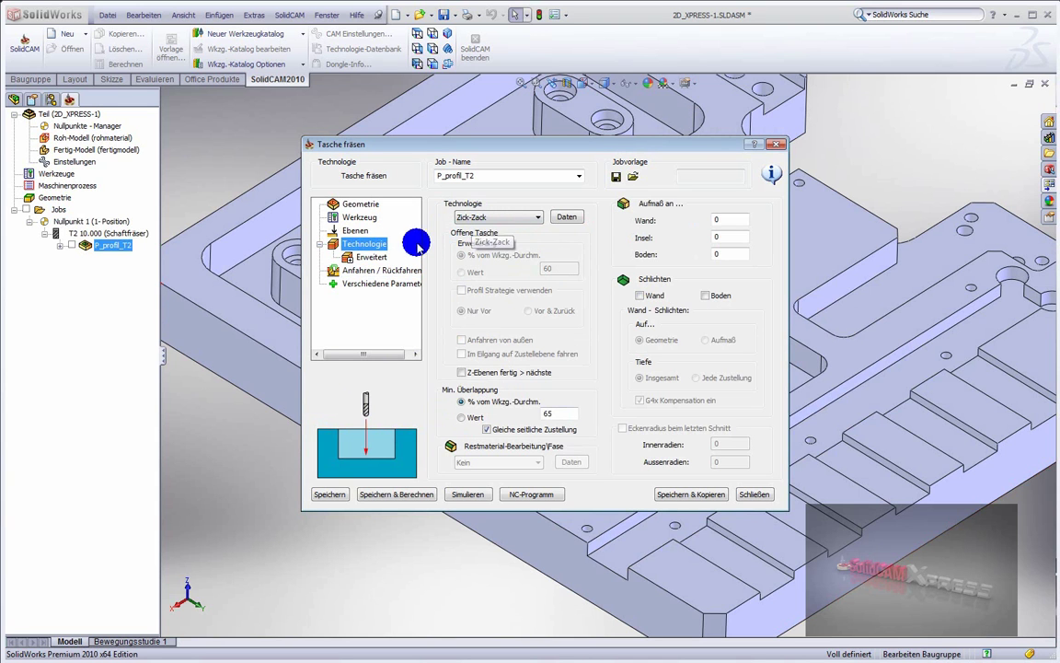
pyautogui.click(379, 270)
pyautogui.click(512, 231)
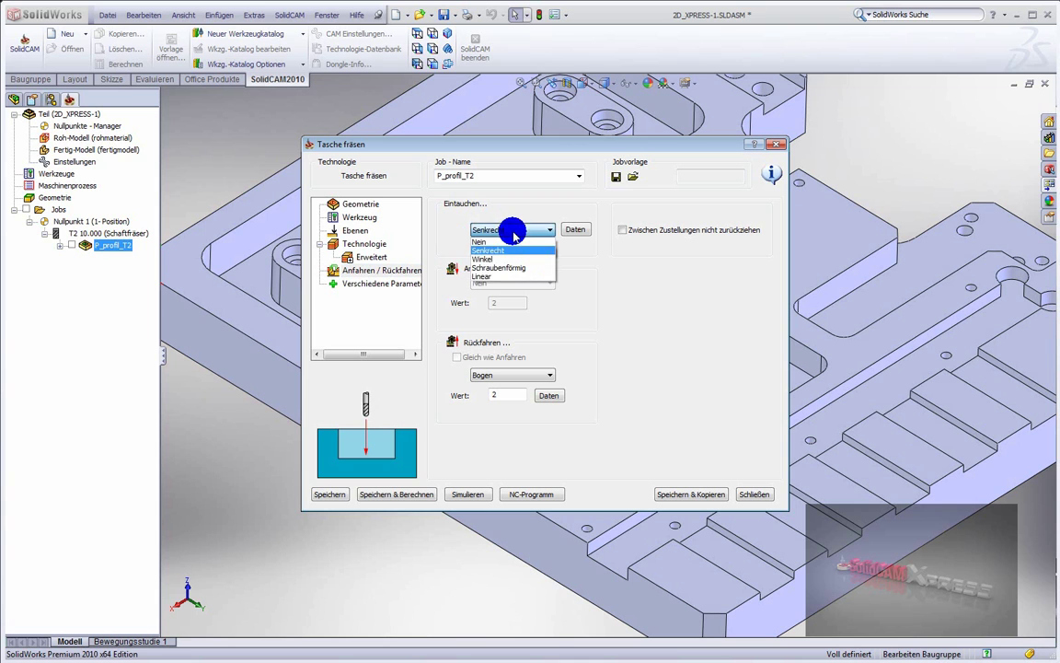
pyautogui.click(511, 237)
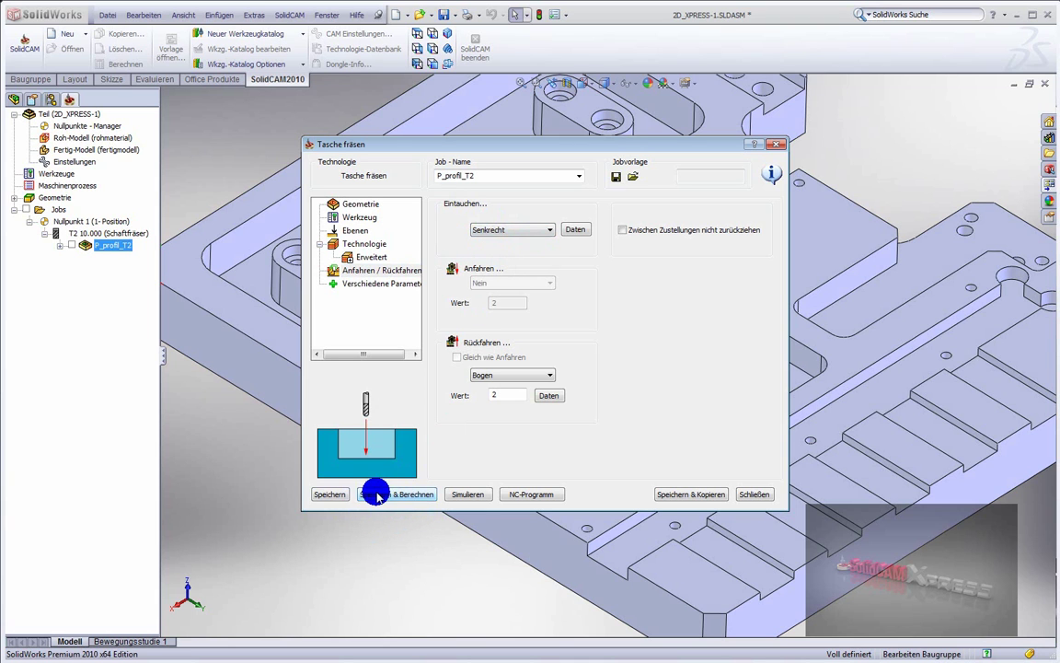
pyautogui.click(377, 494)
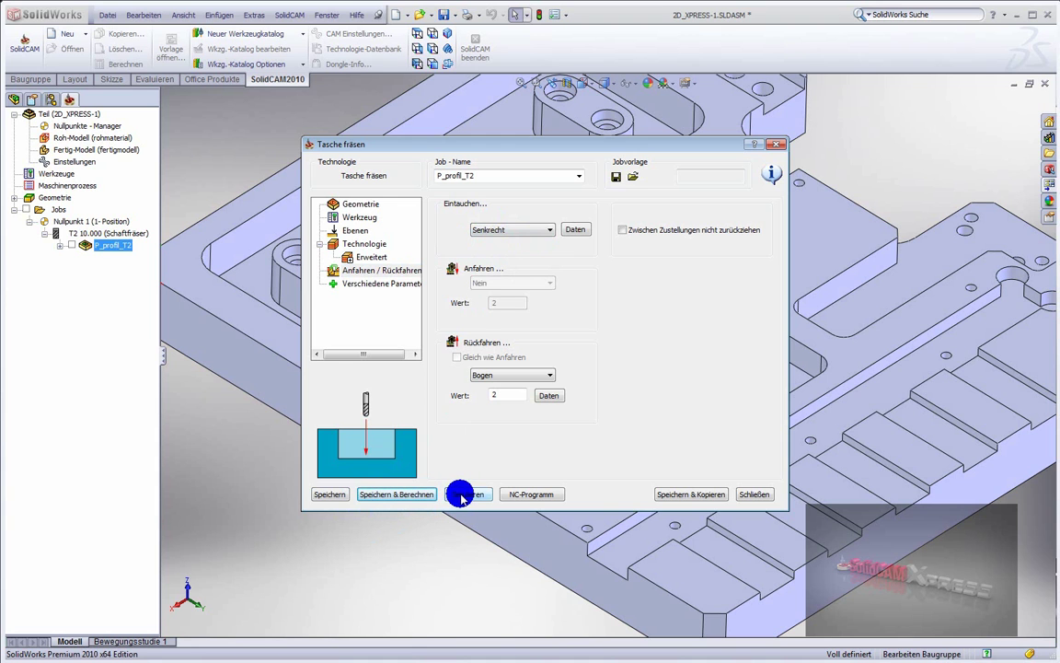
# Step: Simulate the pocket job's tool path on the CAD model and examine the zigzag passes in the rectangular pocket up close
pyautogui.click(462, 494)
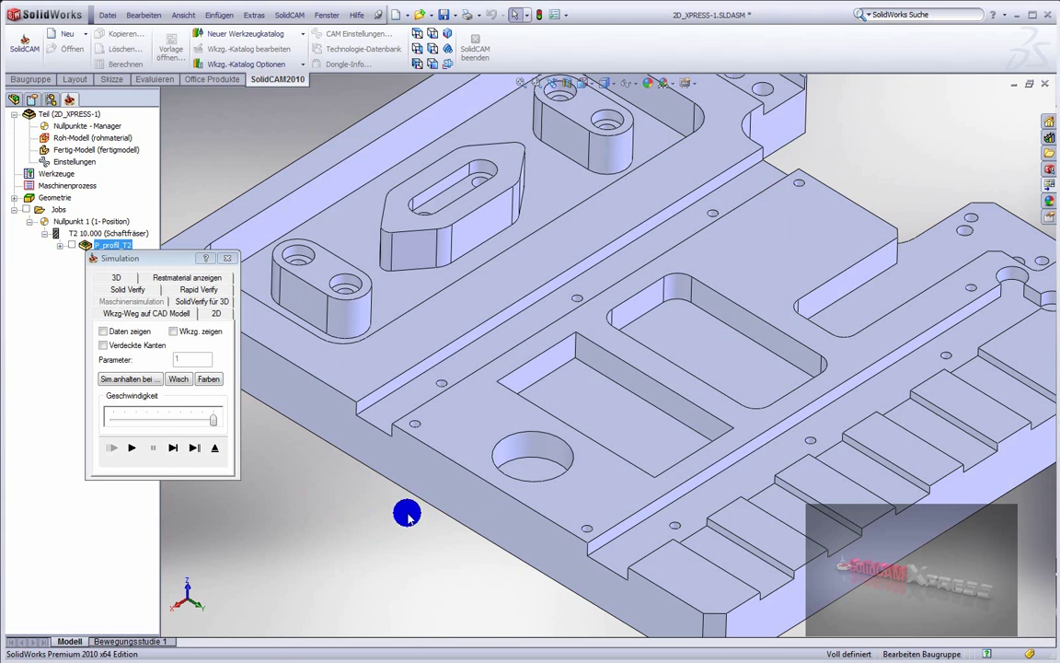
pyautogui.click(133, 448)
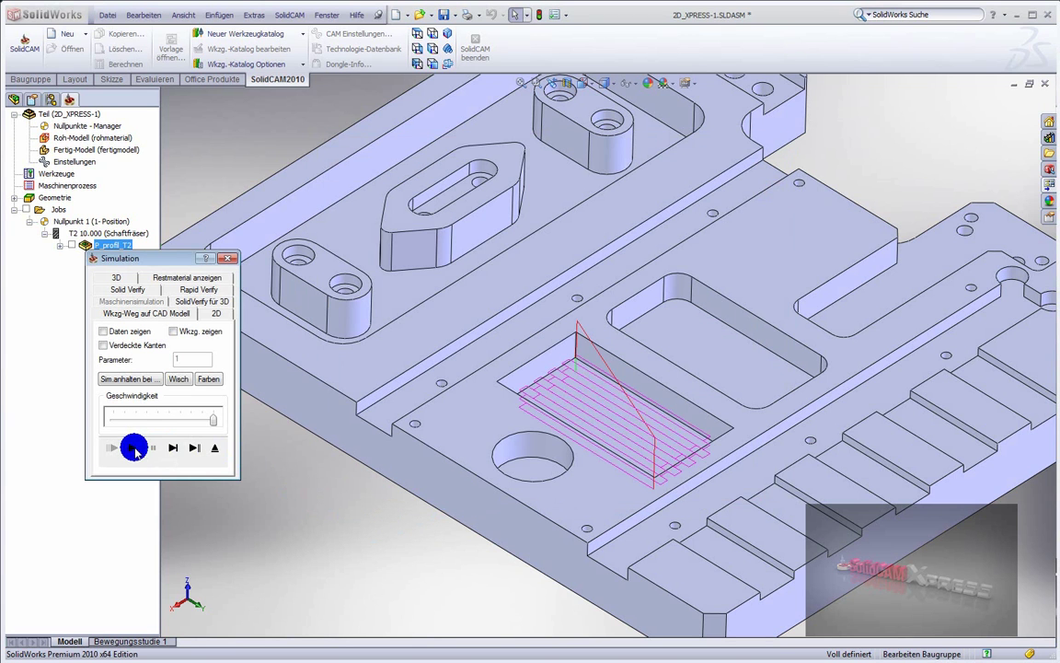
pyautogui.moveTo(626, 456); pyautogui.dragTo(627, 504, button='middle')
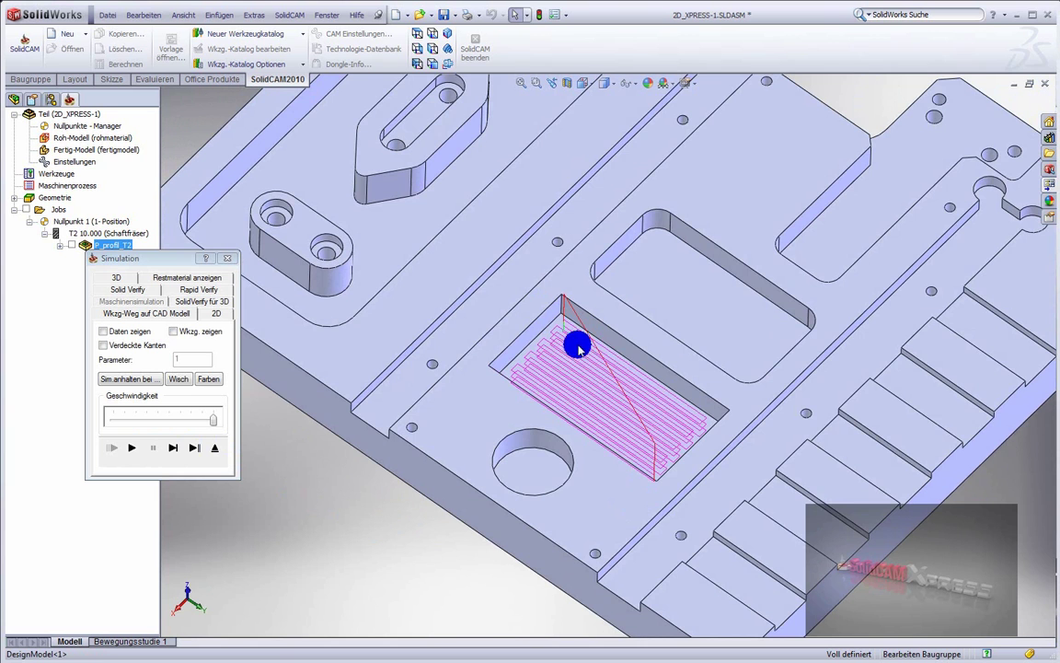
pyautogui.scroll(-2, 571, 350)
pyautogui.scroll(-2, 579, 356)
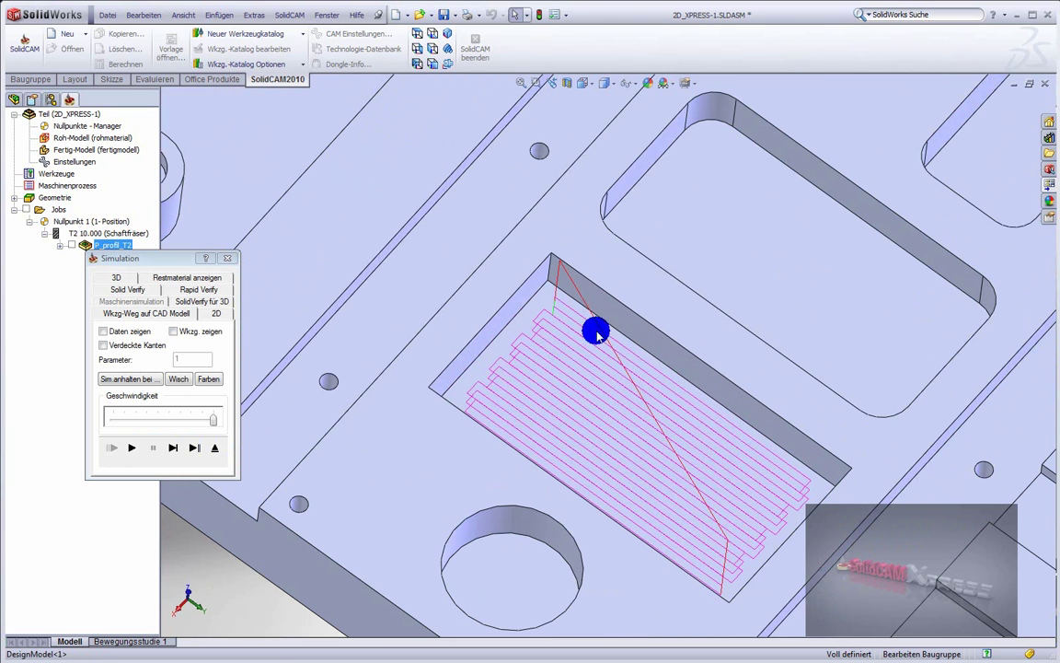
# Step: Run the pocket job's material removal on the stock in single steps with the Solid Verify simulation
pyautogui.click(153, 289)
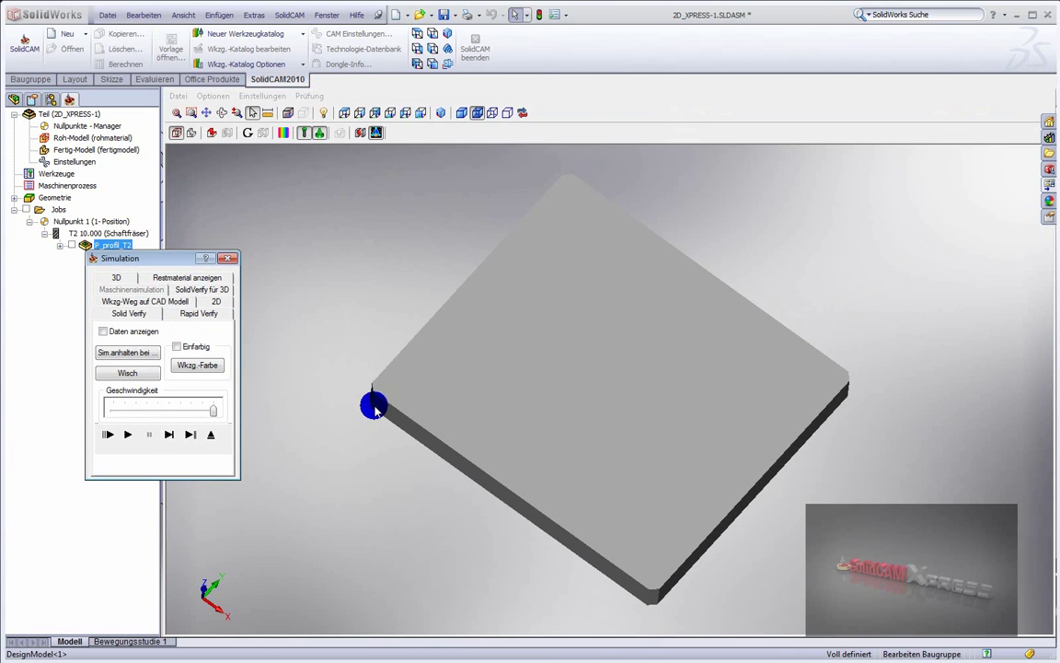
pyautogui.click(170, 434)
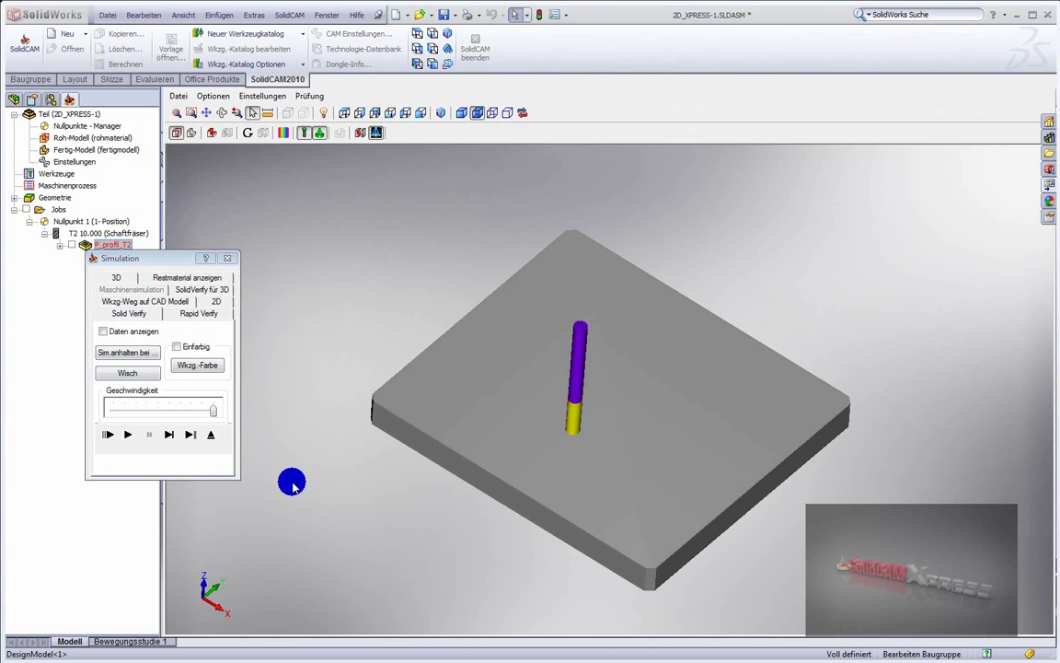
pyautogui.click(178, 436)
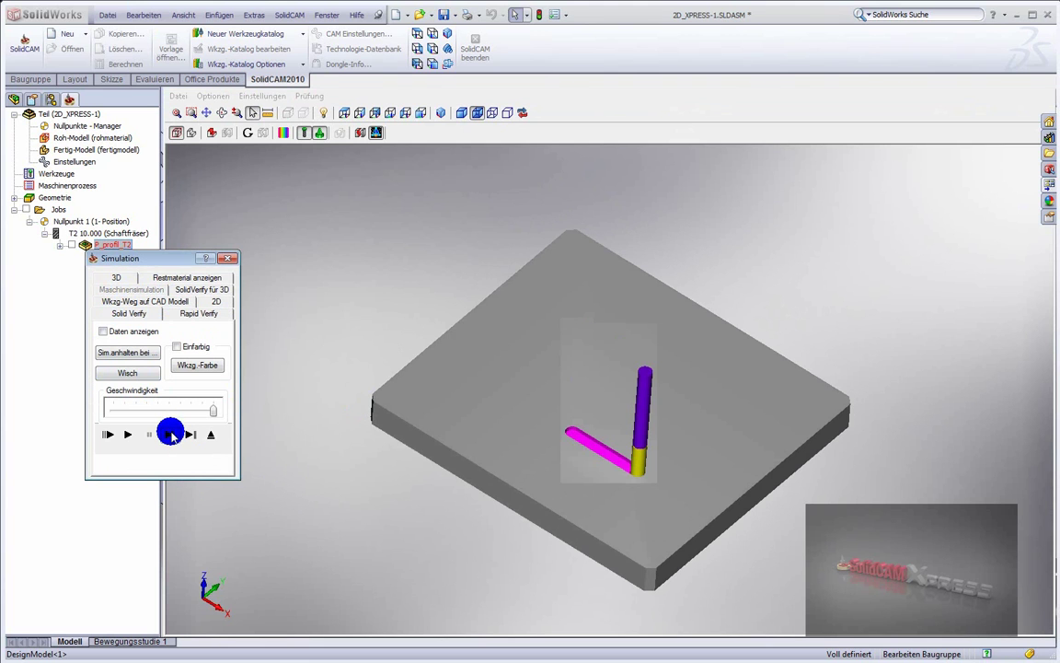